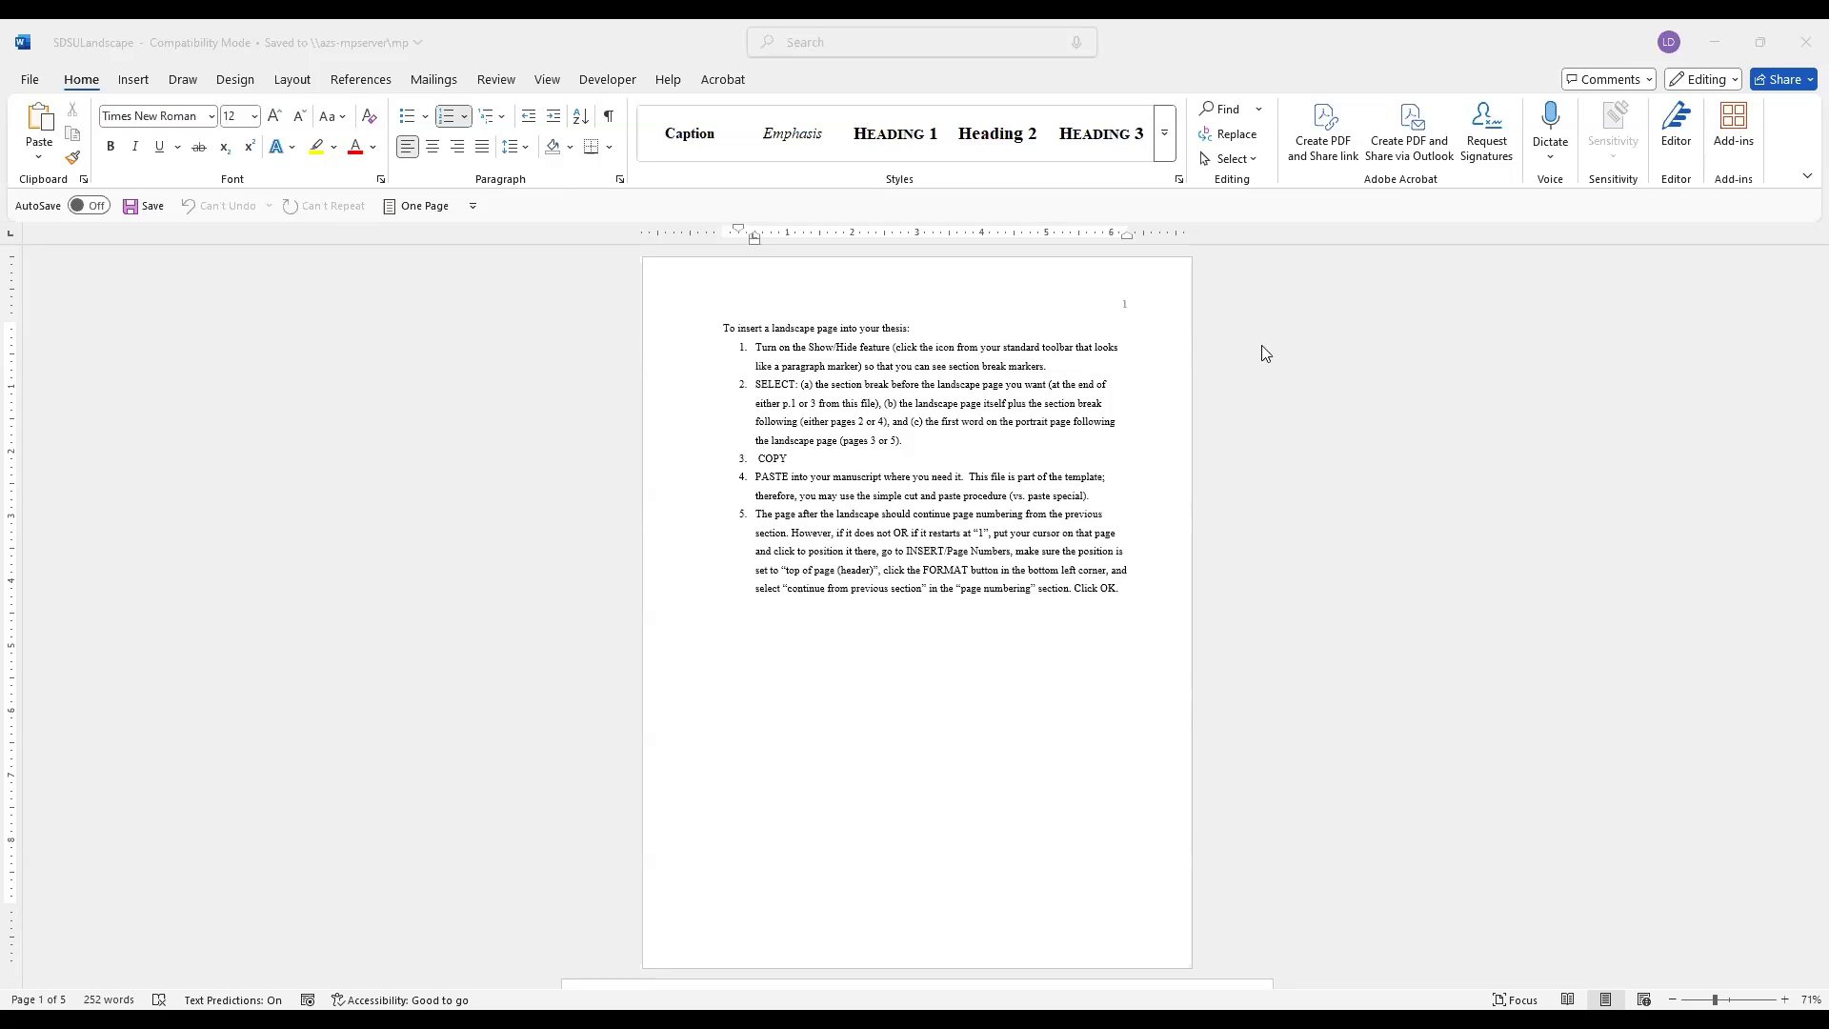
Look over the landscape template pages and turn on the display of paragraph marks and hidden formatting symbols
scroll(1256, 352, "down", 10)
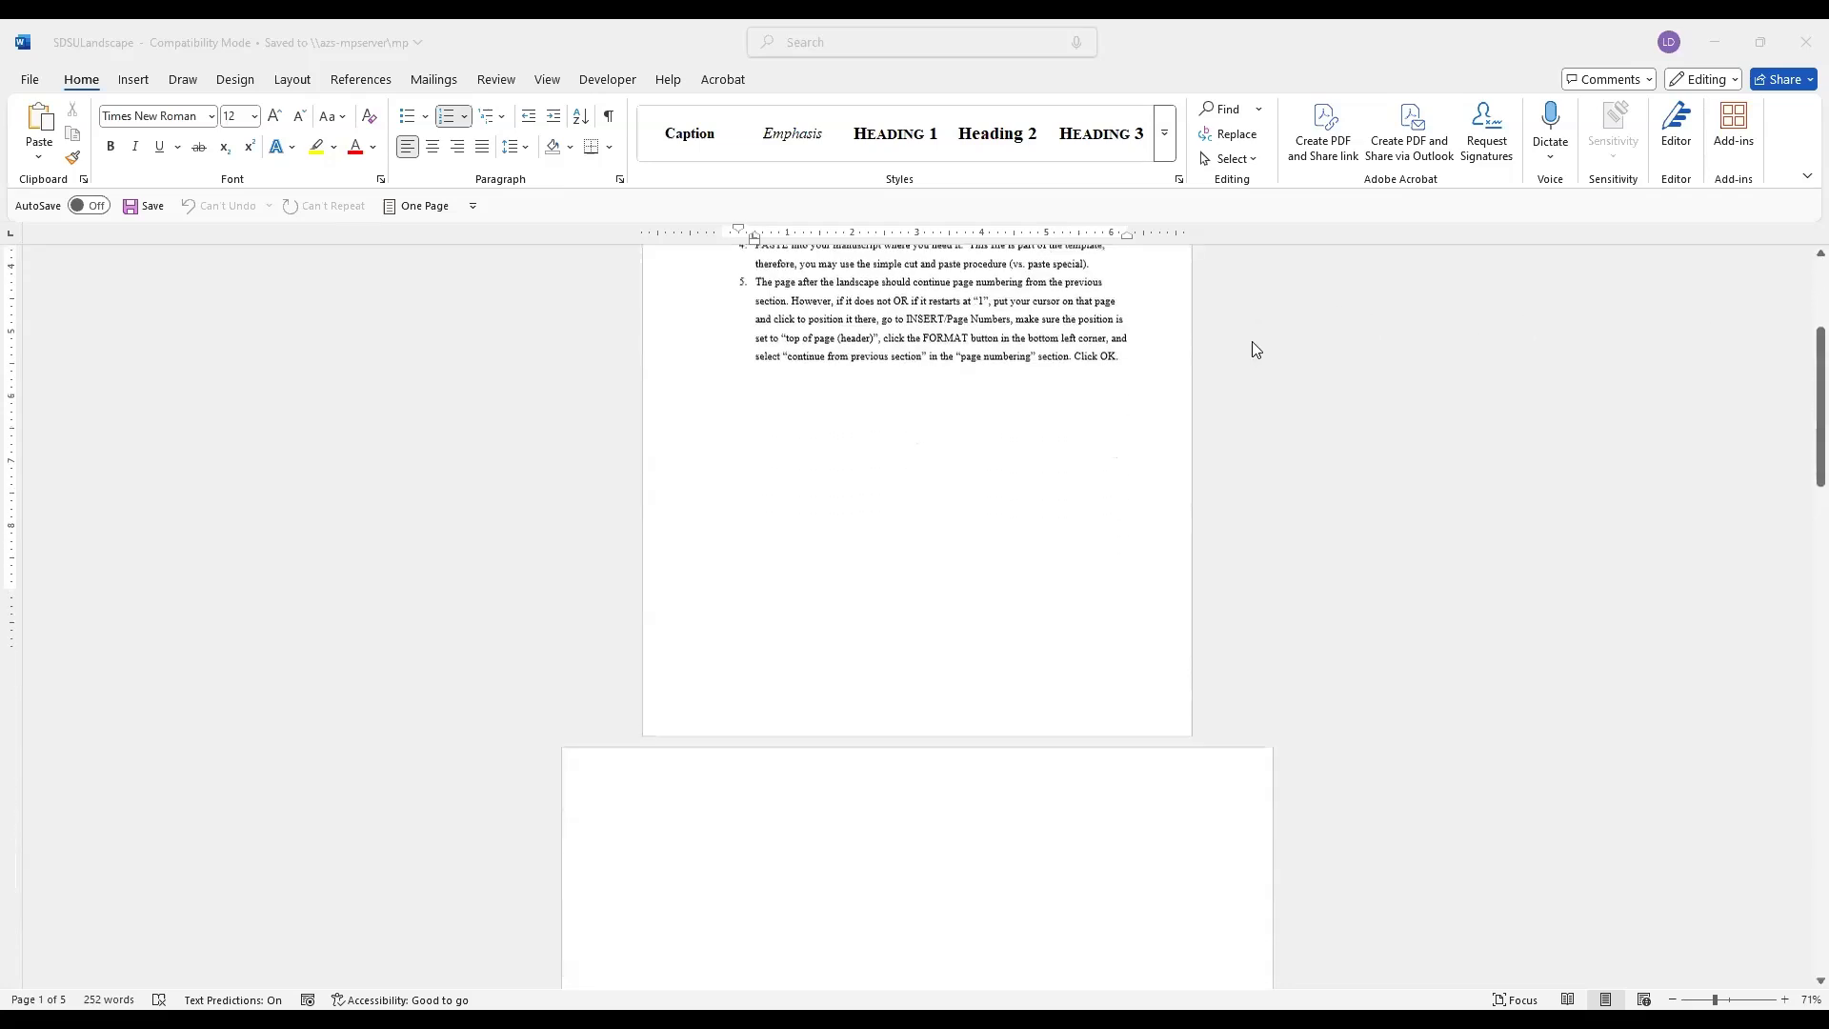
scroll(1255, 347, "down", 3)
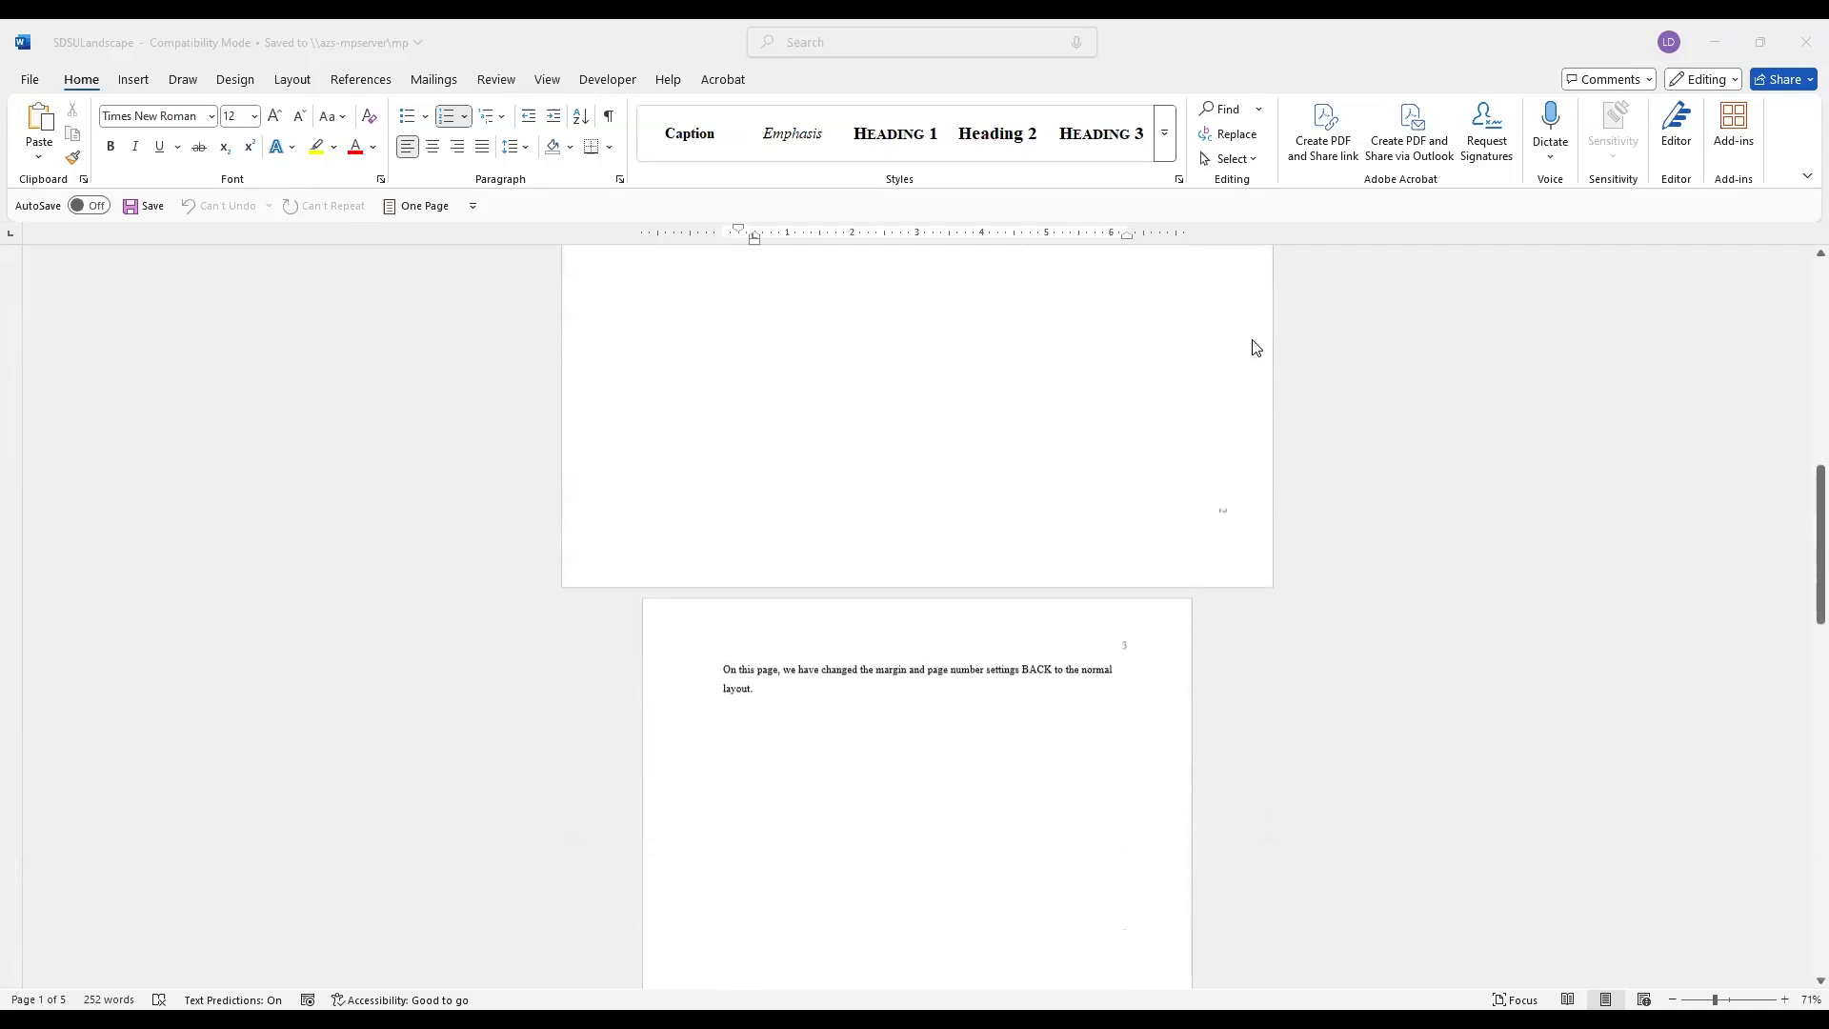
scroll(1254, 347, "up", 2)
scroll(1255, 347, "up", 10)
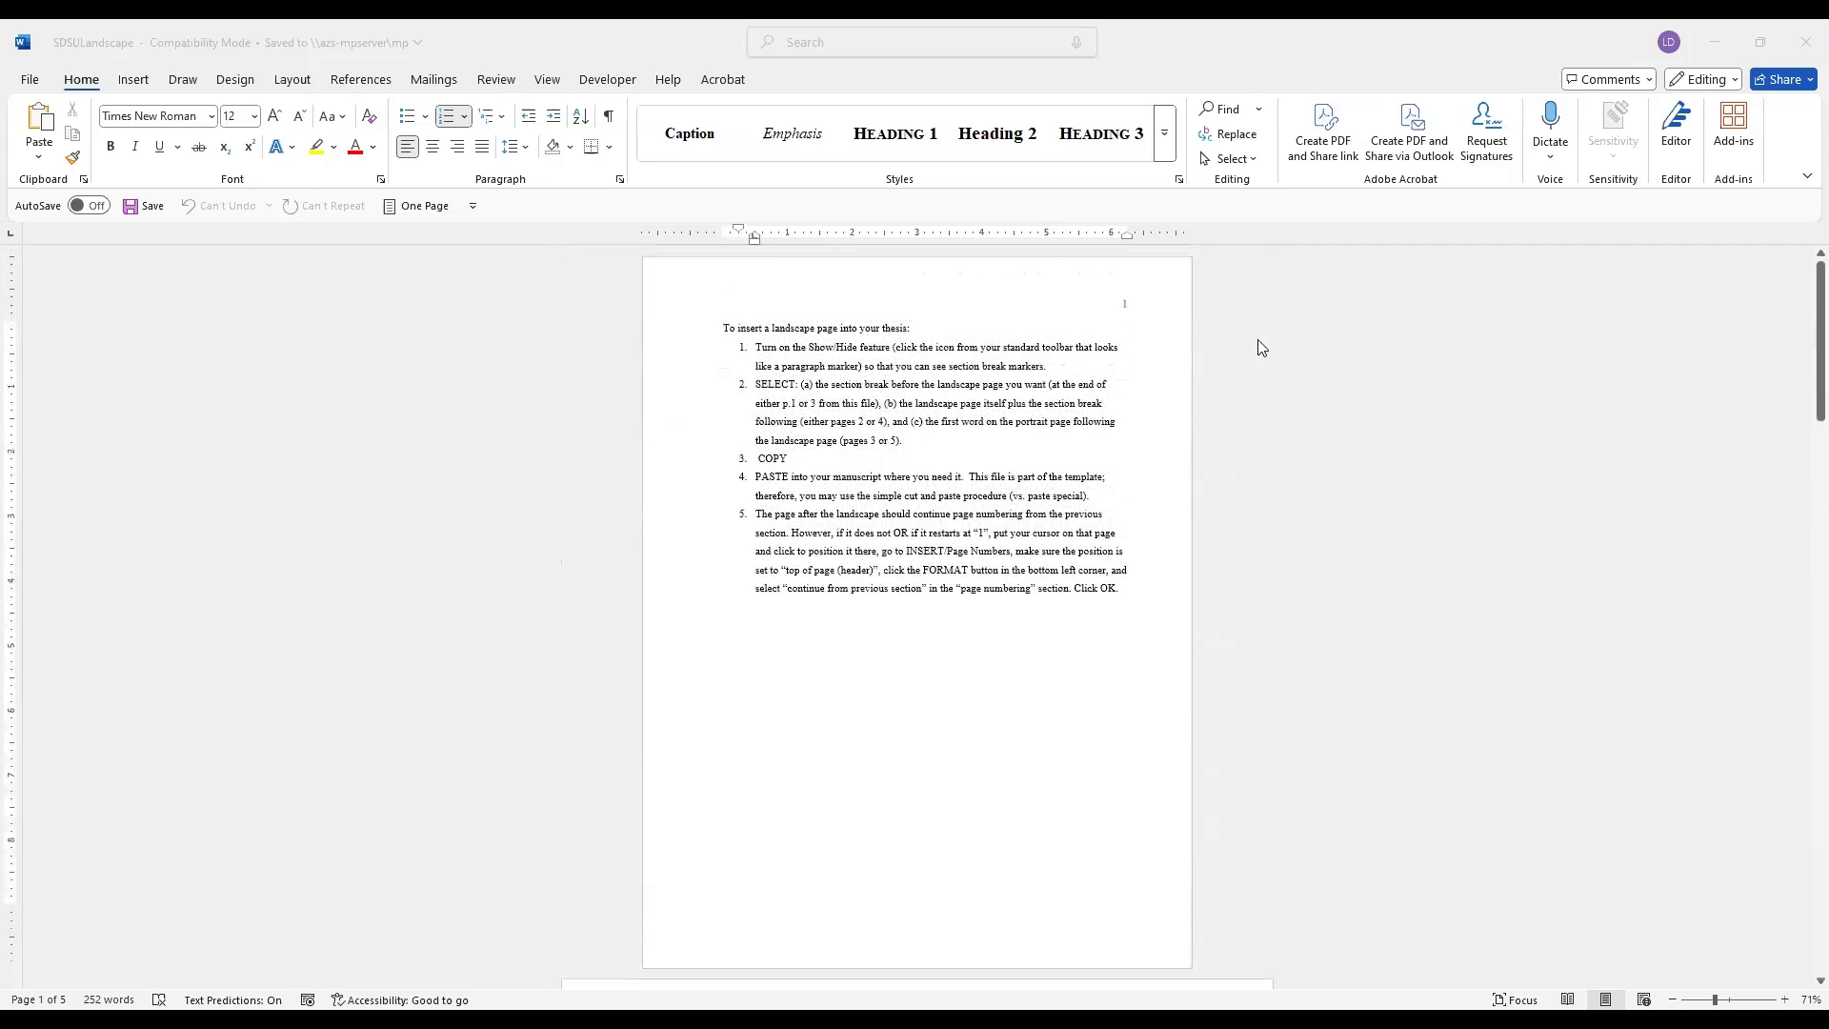
left_click(610, 118)
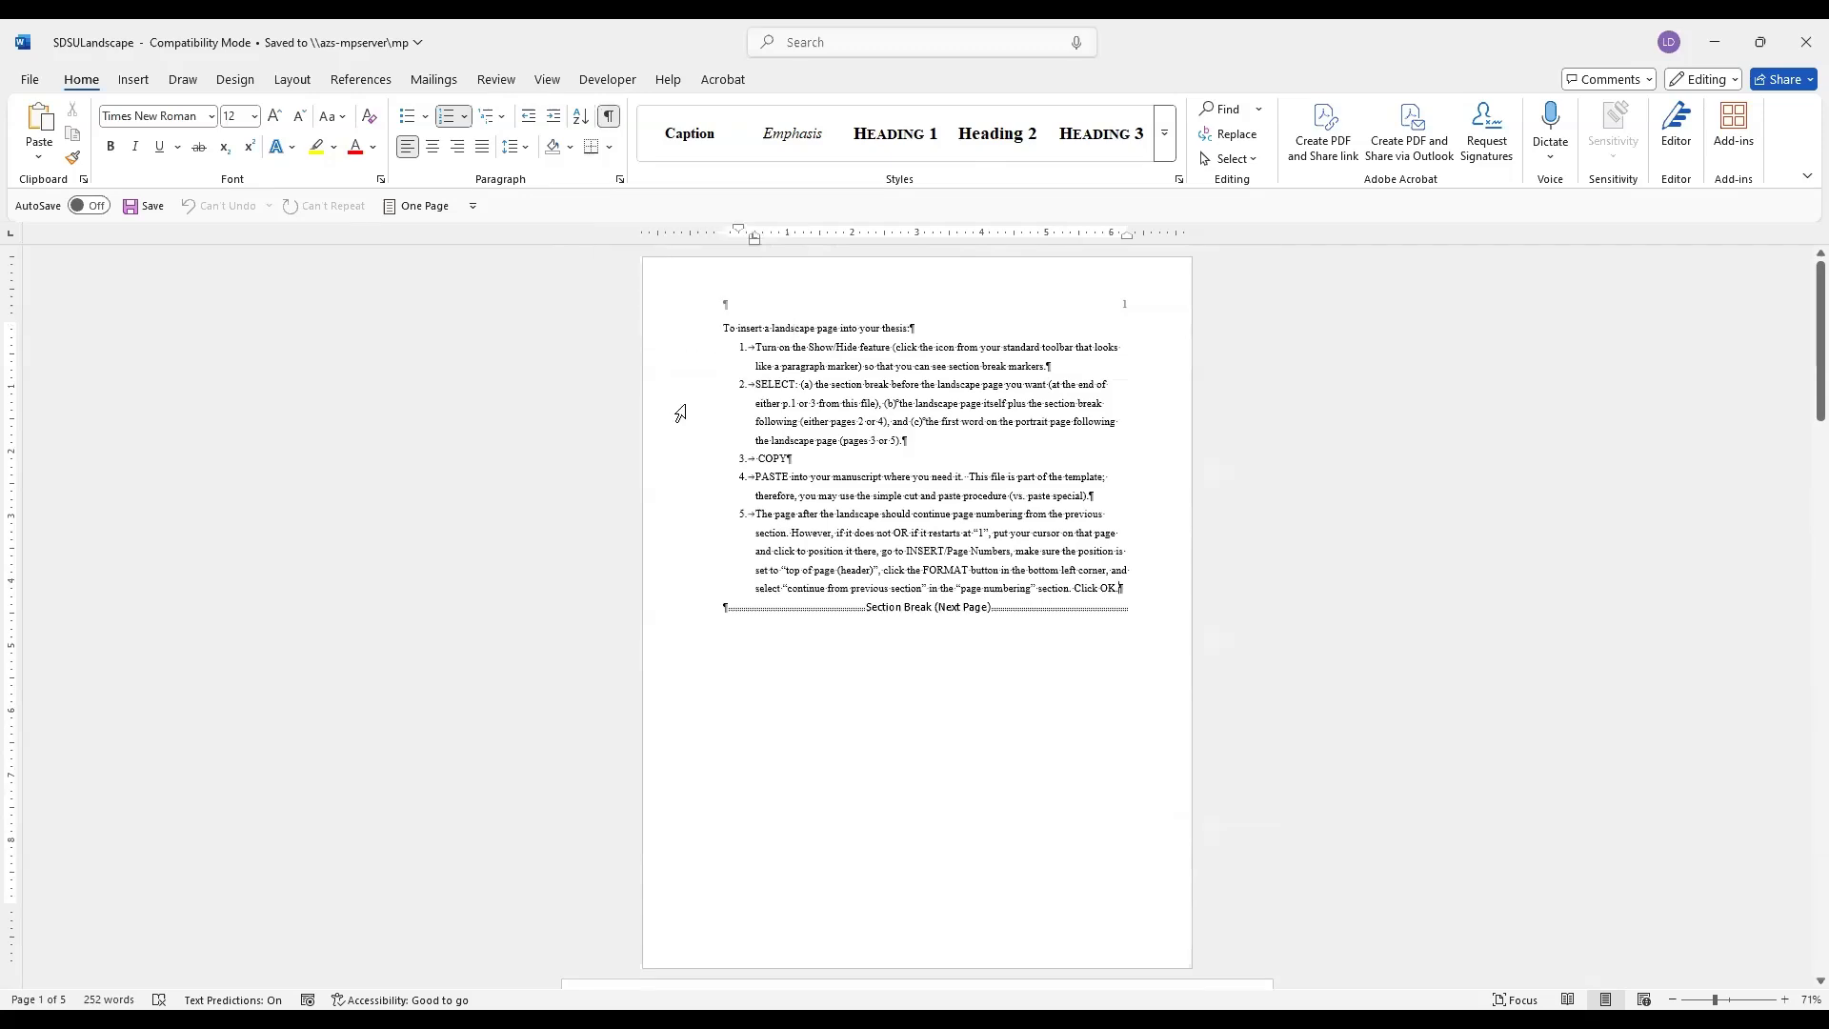
Copy the section break below the instructions on page 1 together with the following landscape page and its section break
key("Down")
key("shift+Down")
key("shift+Down")
key("shift+Down")
key("shift+Down")
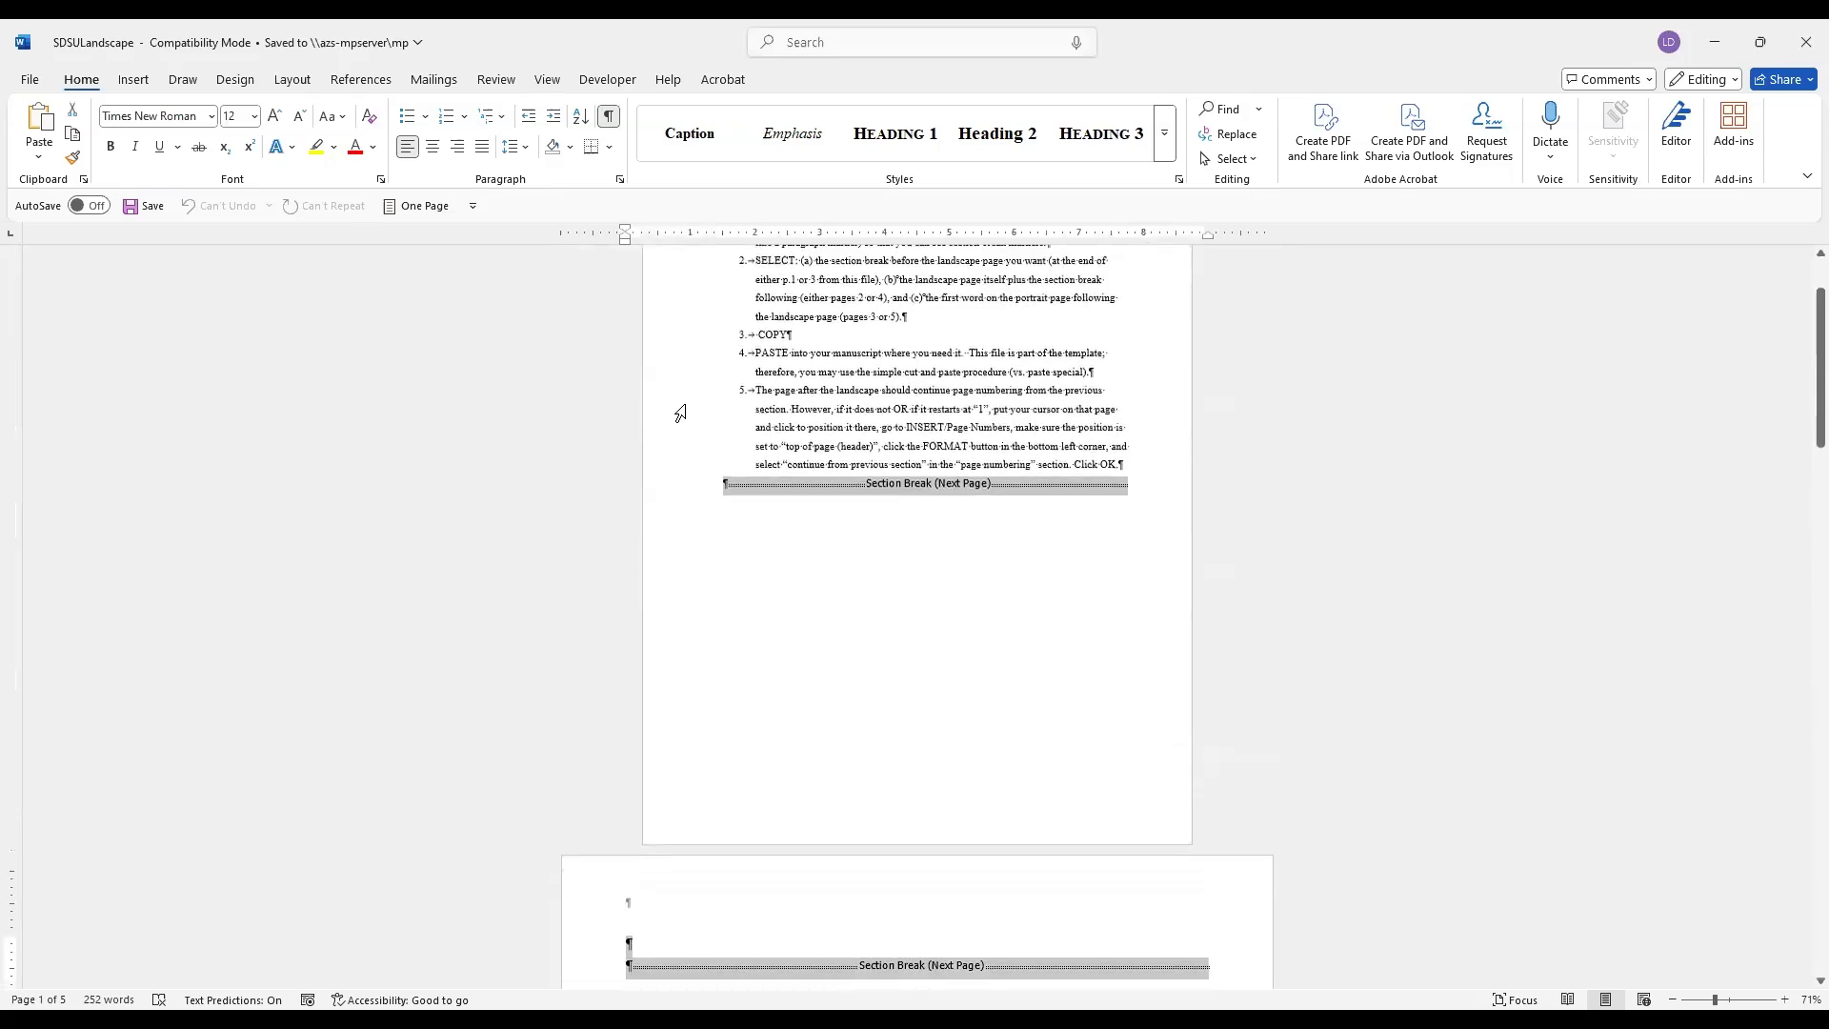
key("ctrl+c")
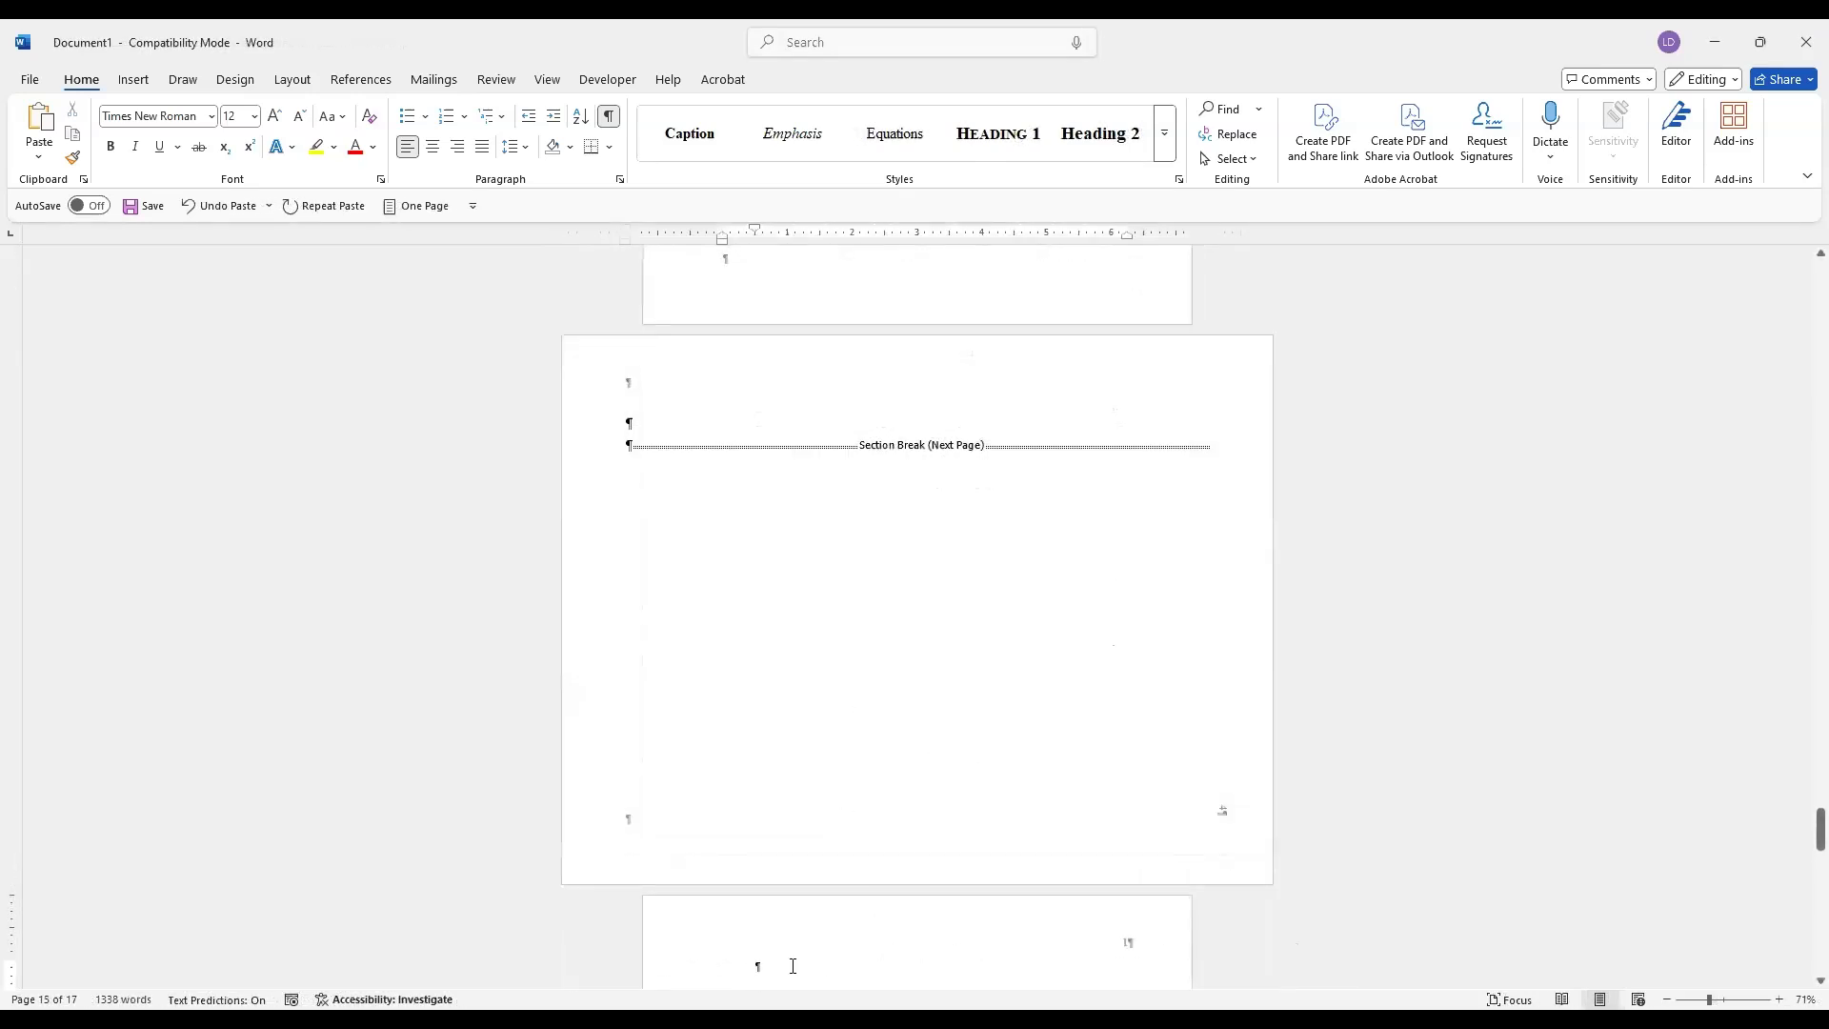
Delete the empty paragraph between the inserted landscape section and the REFERENCES heading in the thesis document
key("Delete")
scroll(831, 913, "up", 3)
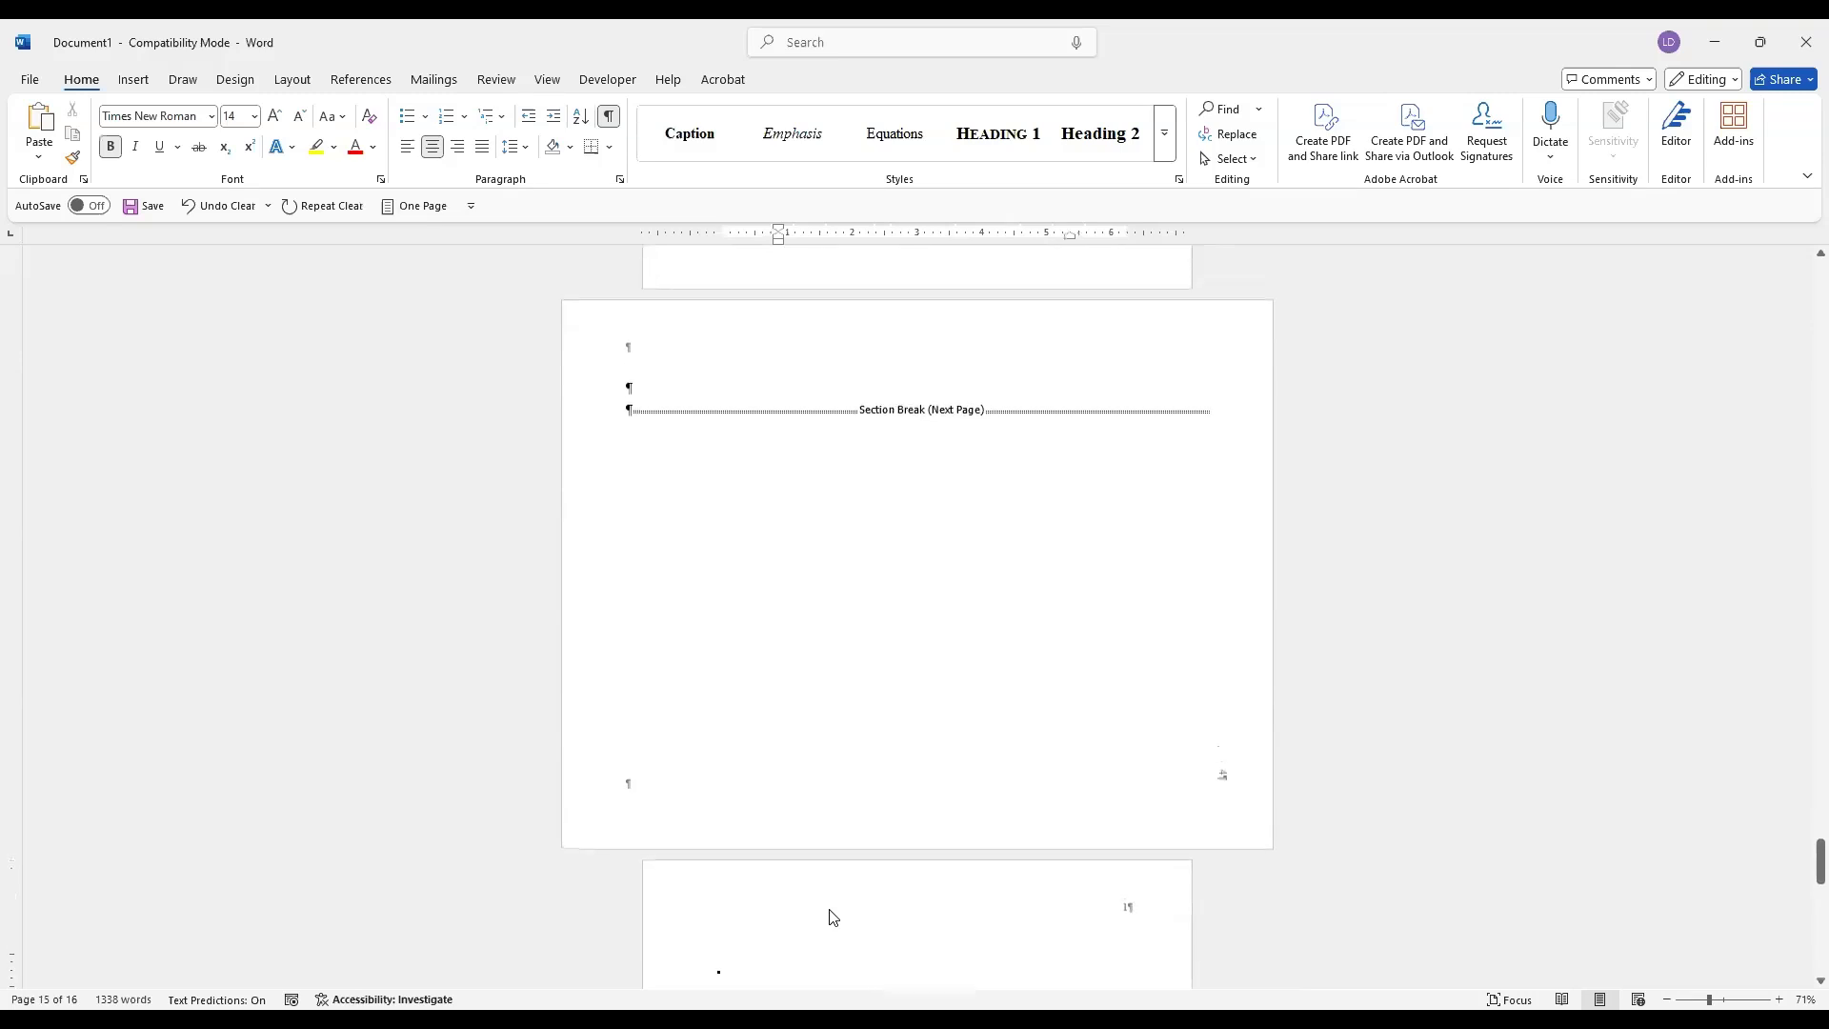
scroll(834, 905, "up", 5)
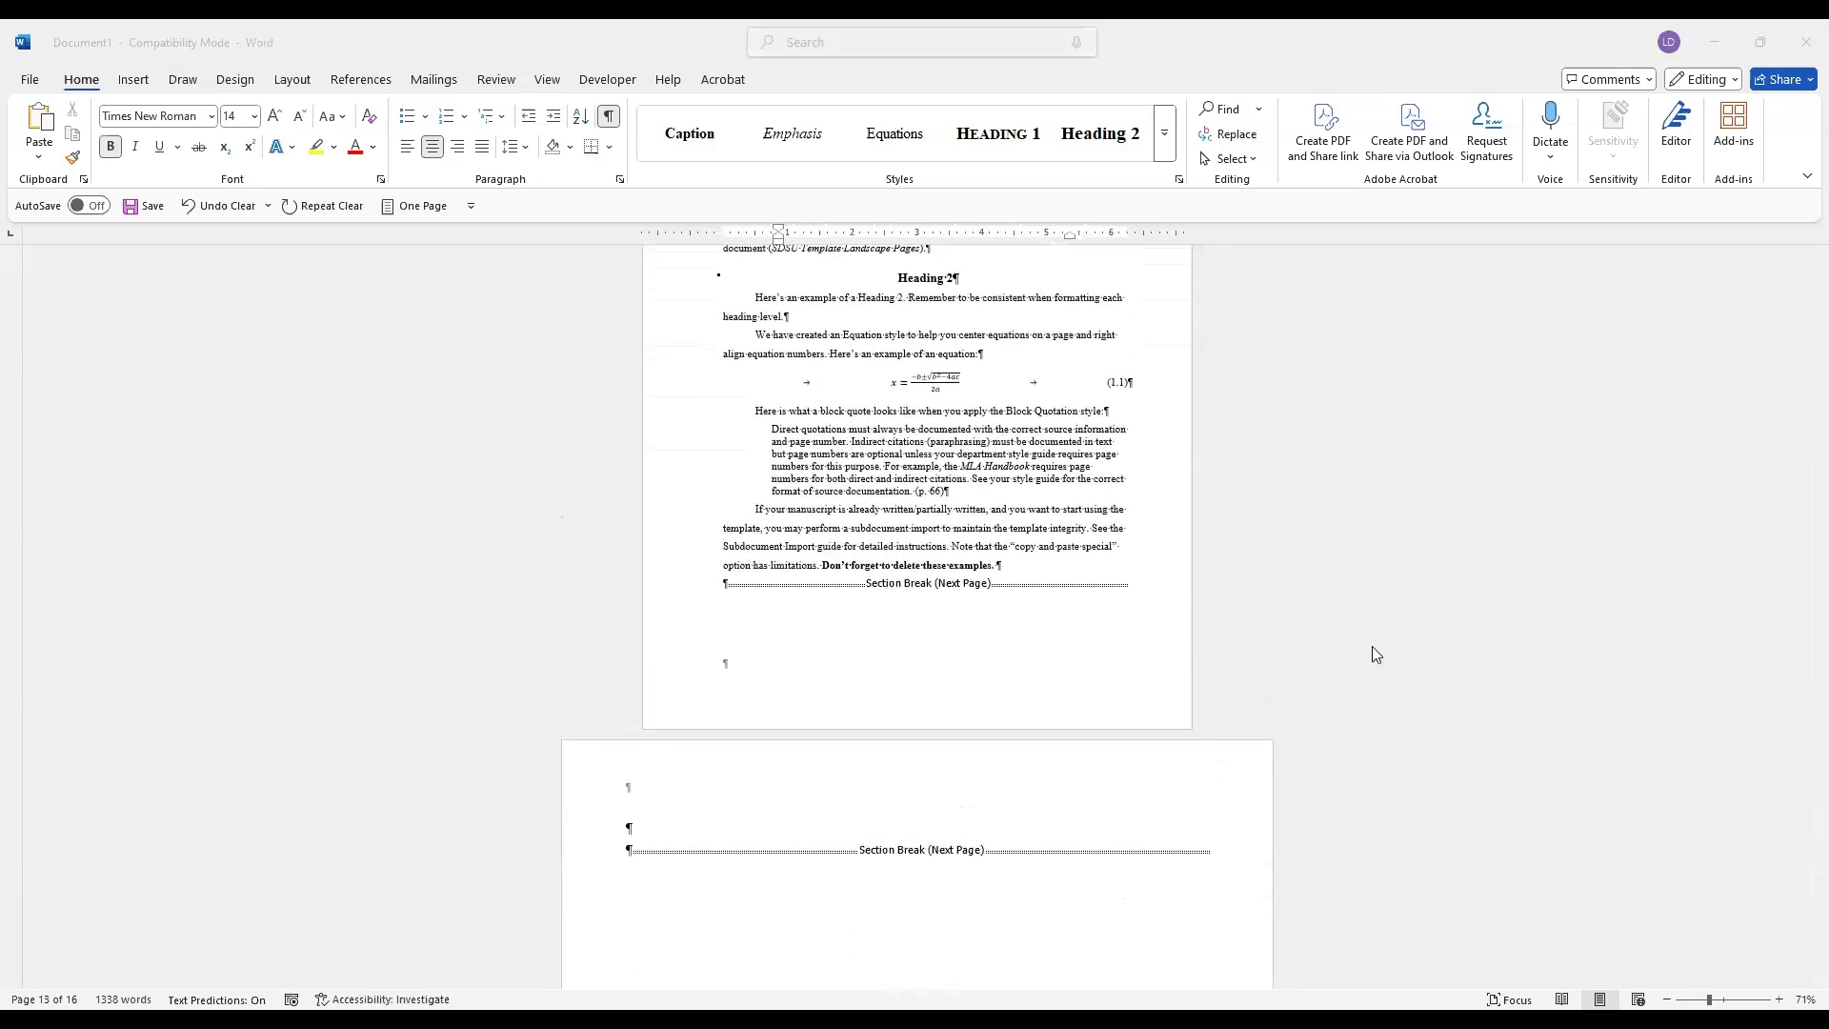
Paste the Municipality Level Smoking Bans table onto the landscape page and remove the extra blank paragraphs below it
left_click(630, 831)
key("ctrl+v")
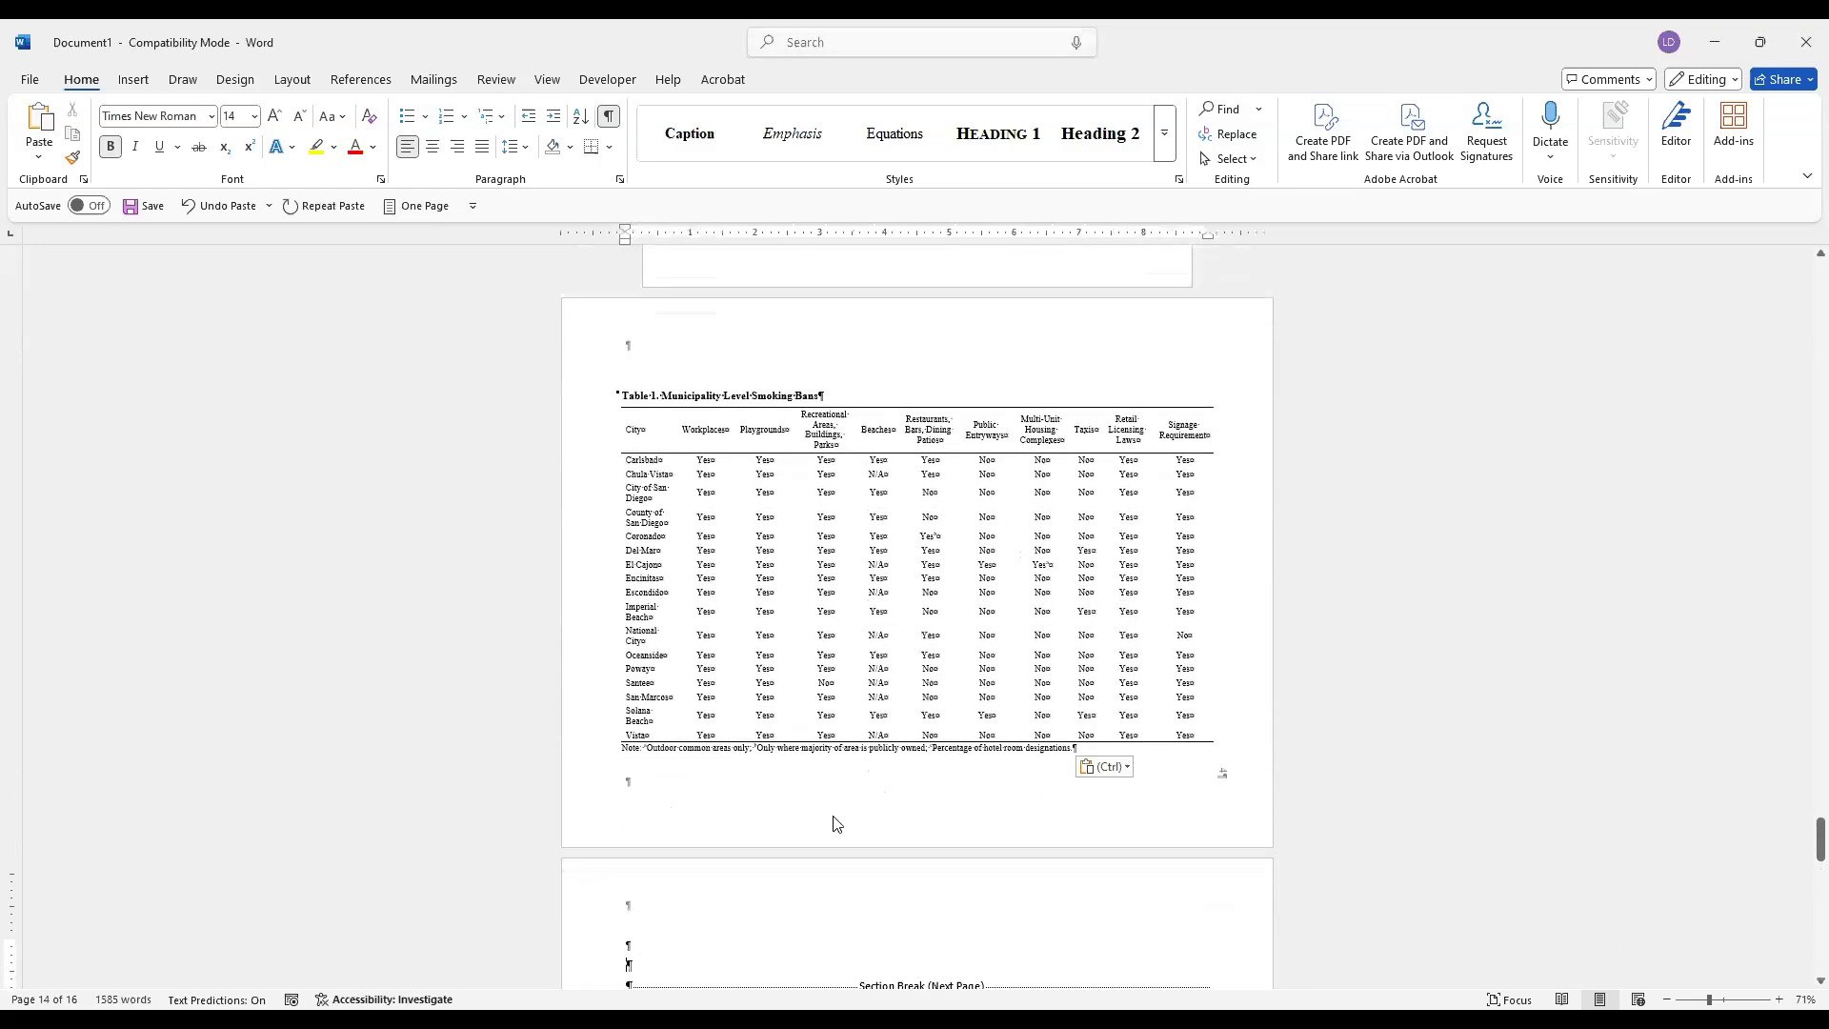
left_click(640, 941)
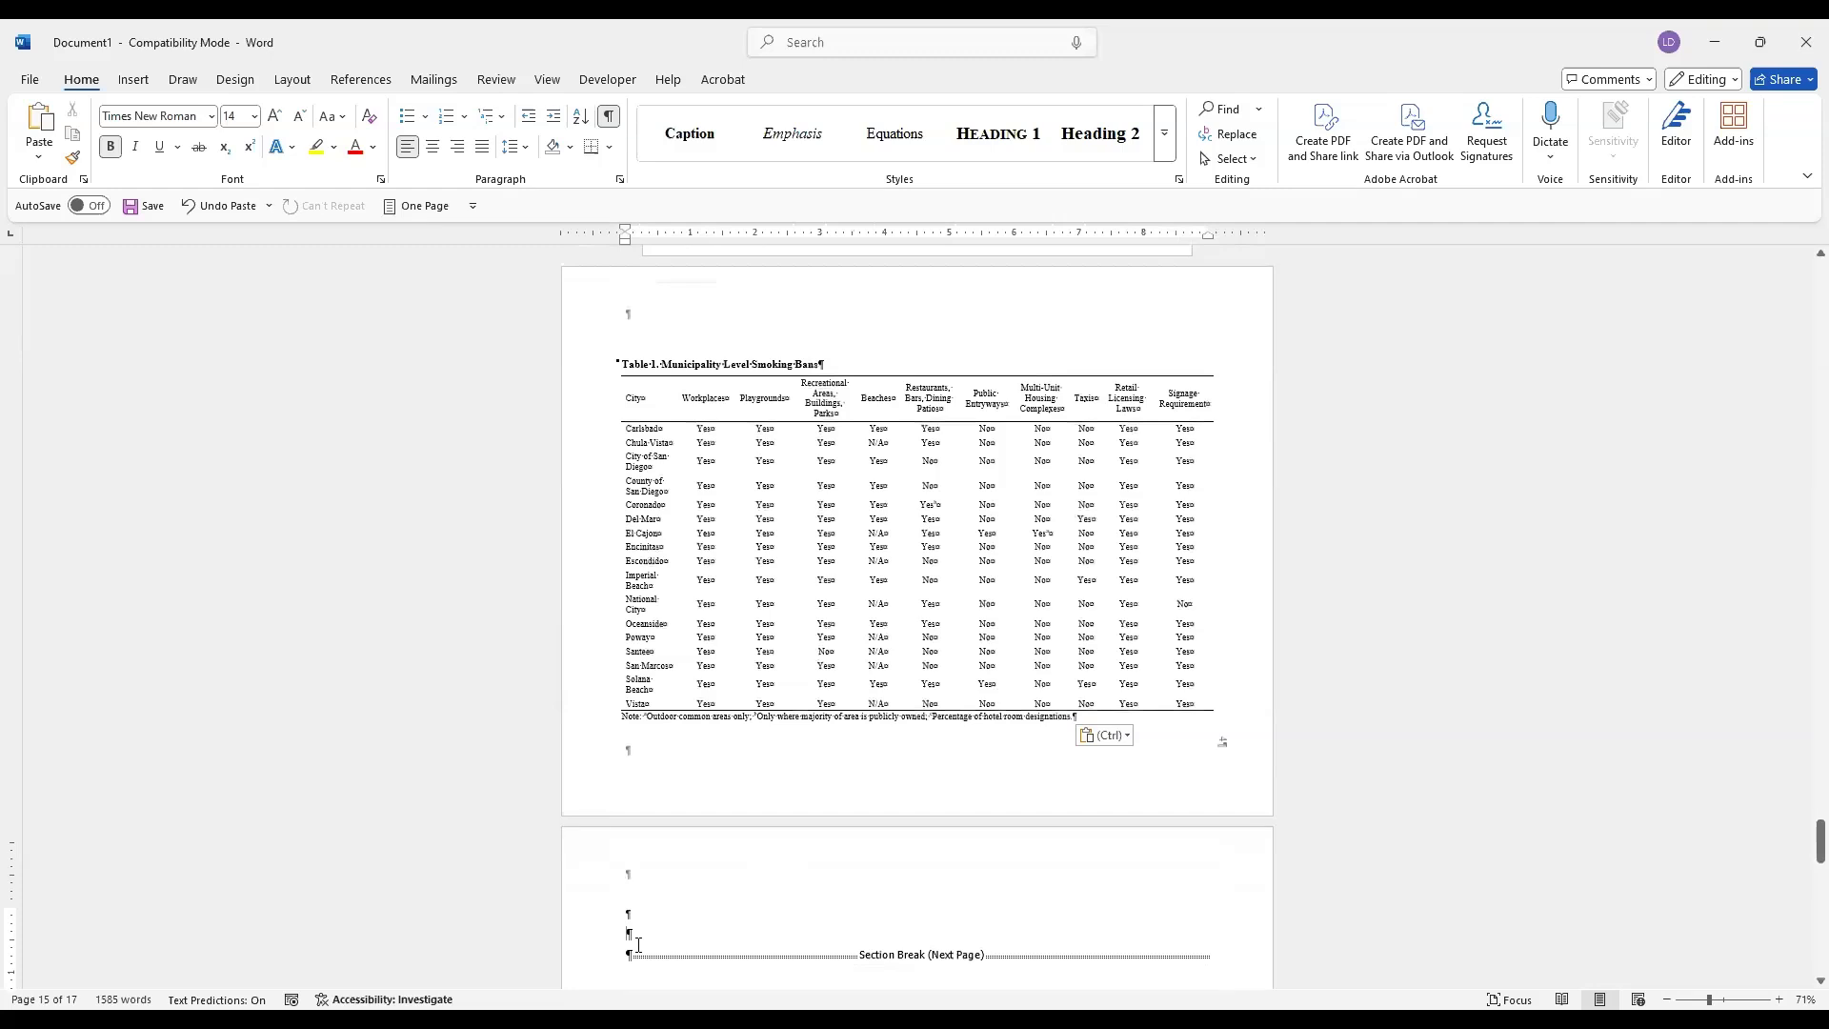
key("BackSpace")
key("BackSpace")
key("BackSpace")
key("BackSpace")
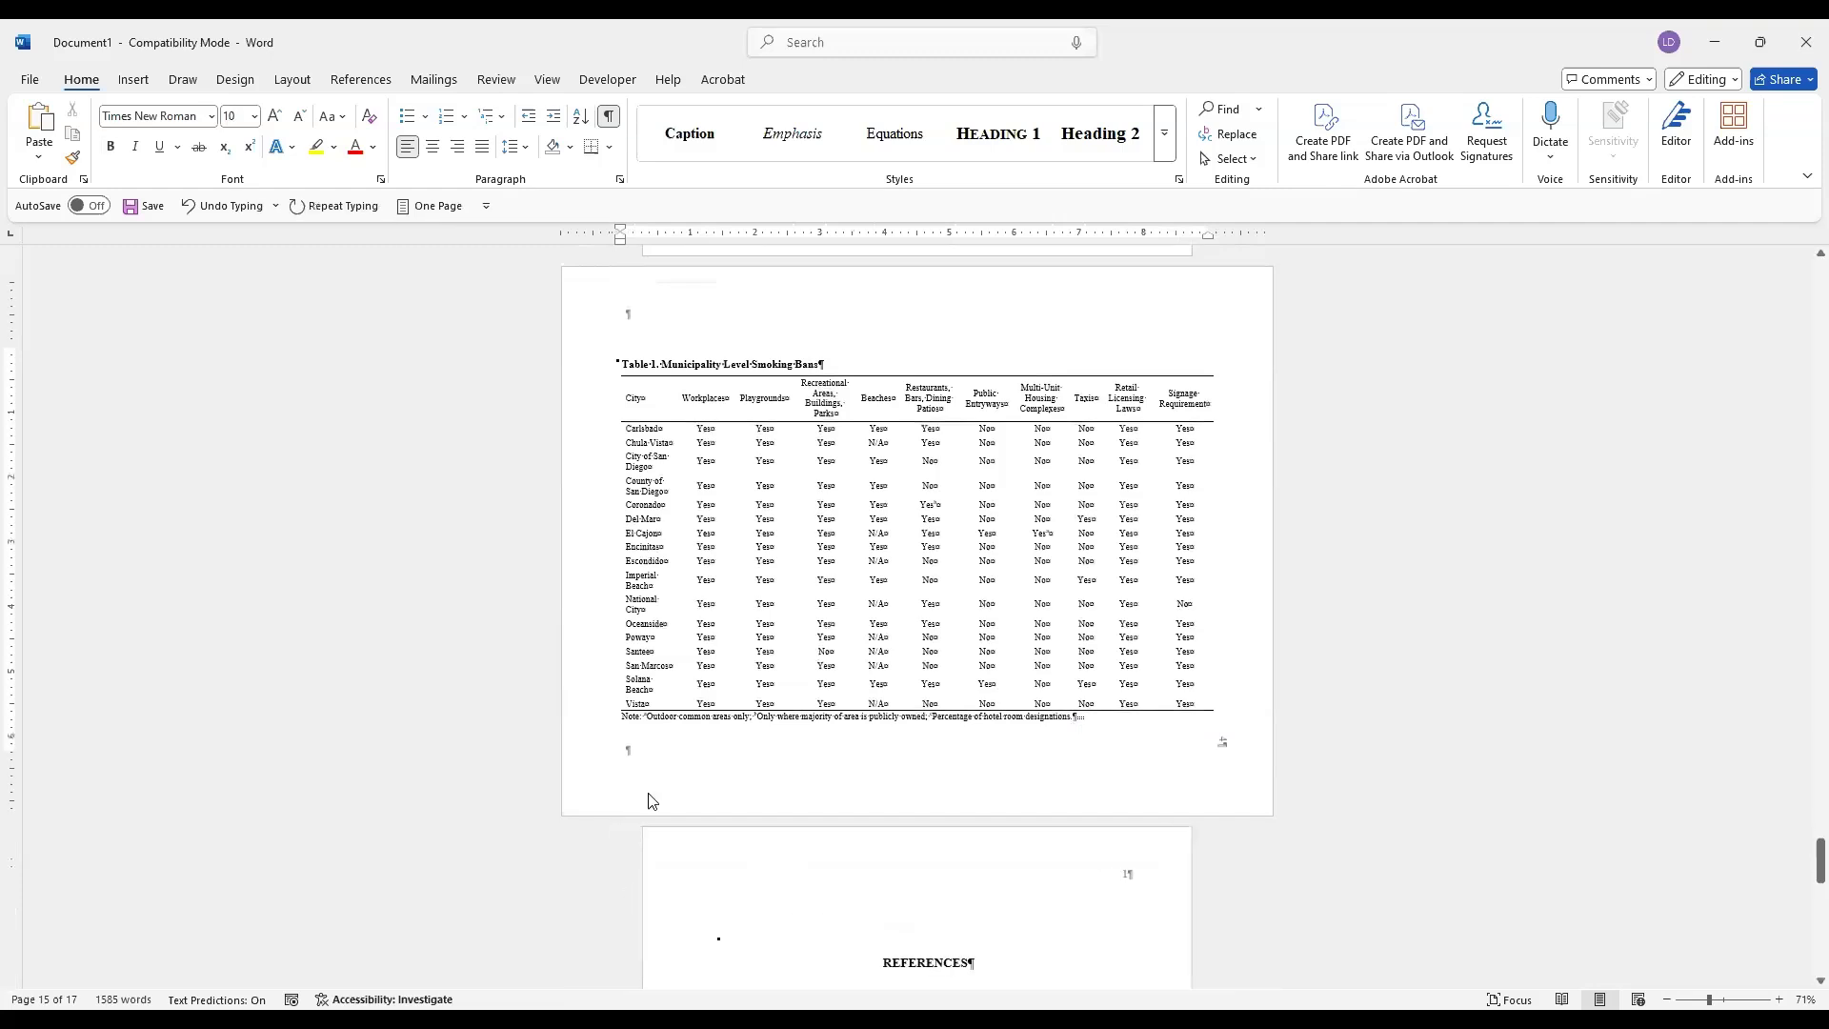
Undo the last page number format change on the REFERENCES page
scroll(944, 738, "up", 3)
scroll(945, 739, "up", 4)
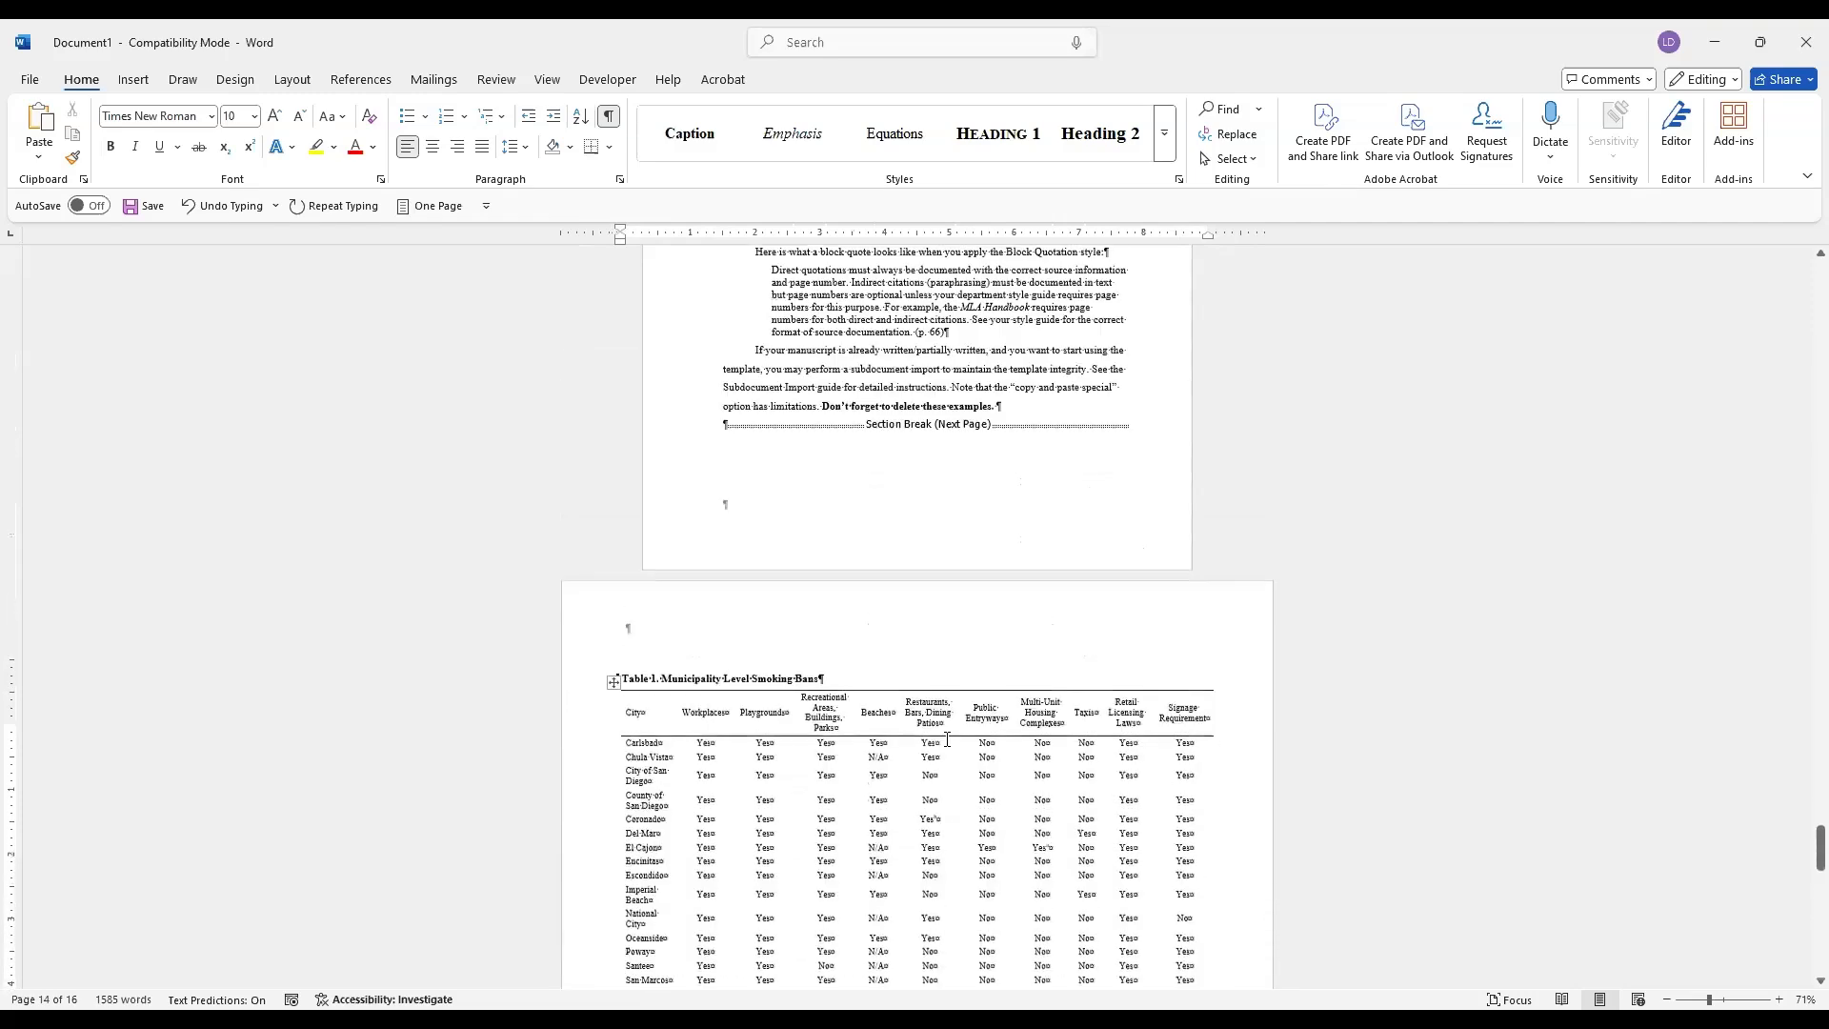
scroll(948, 739, "down", 5)
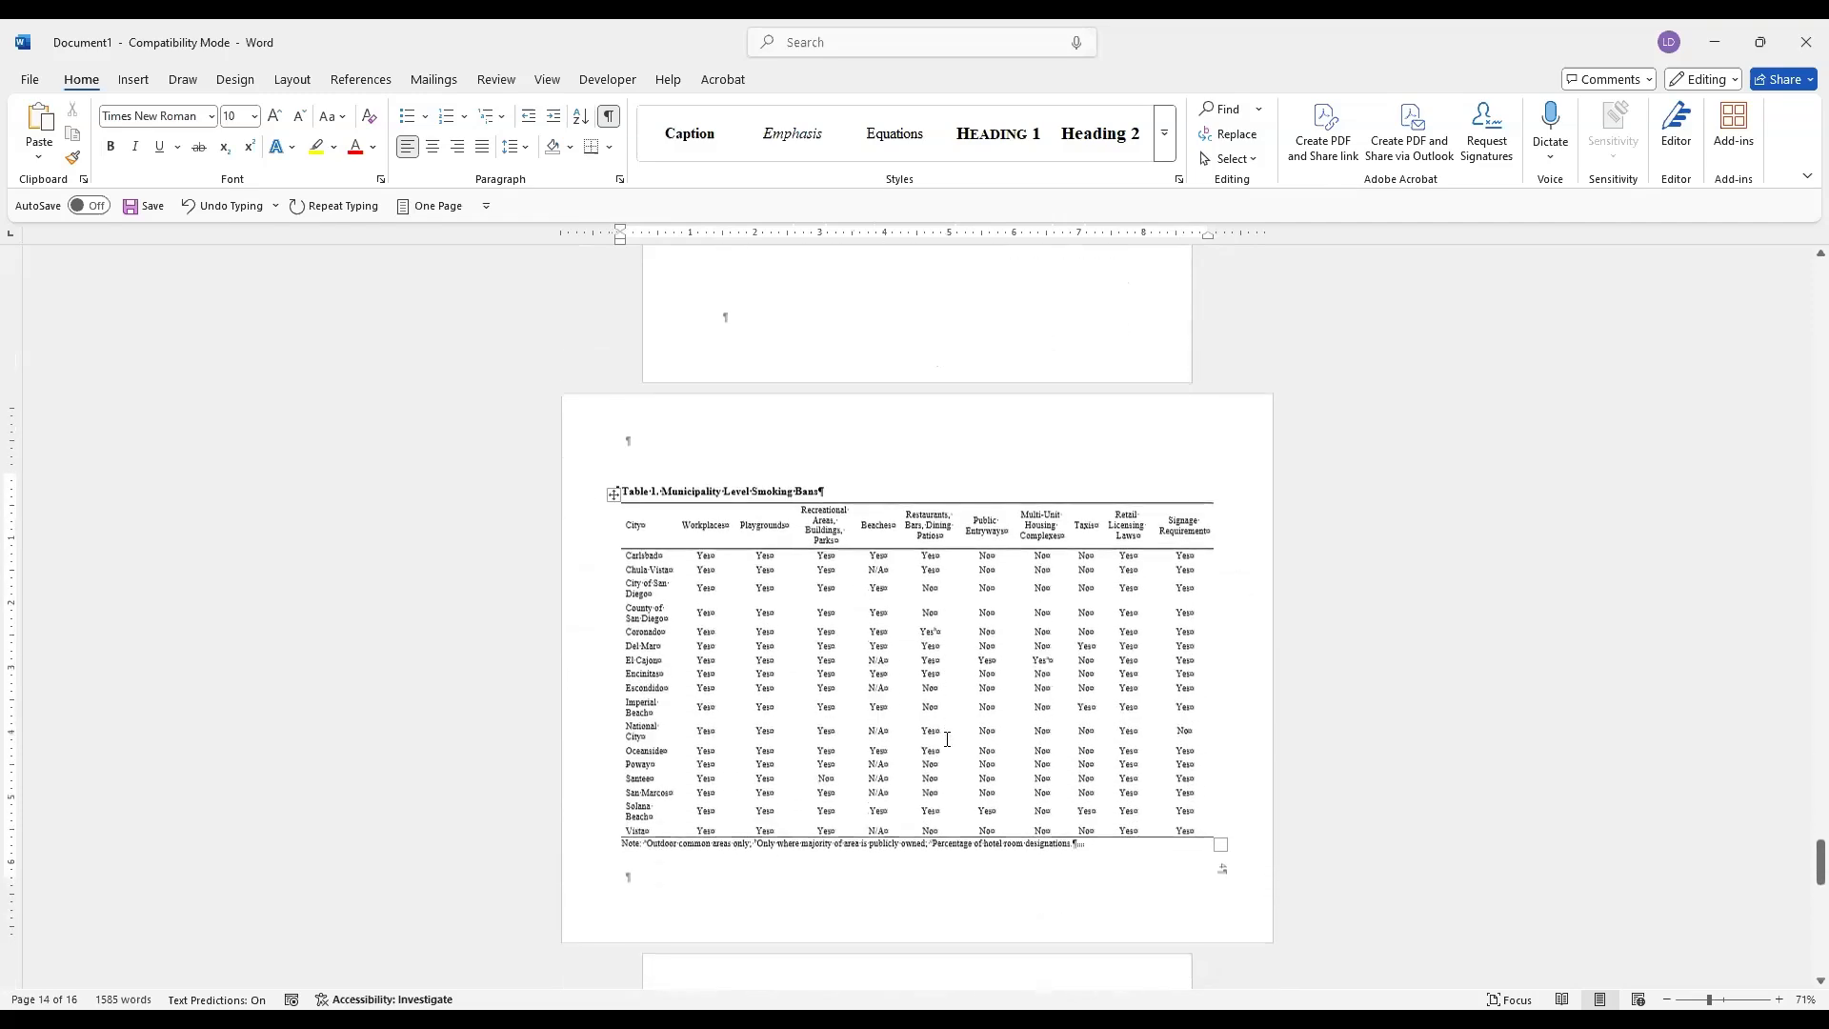
scroll(956, 742, "down", 8)
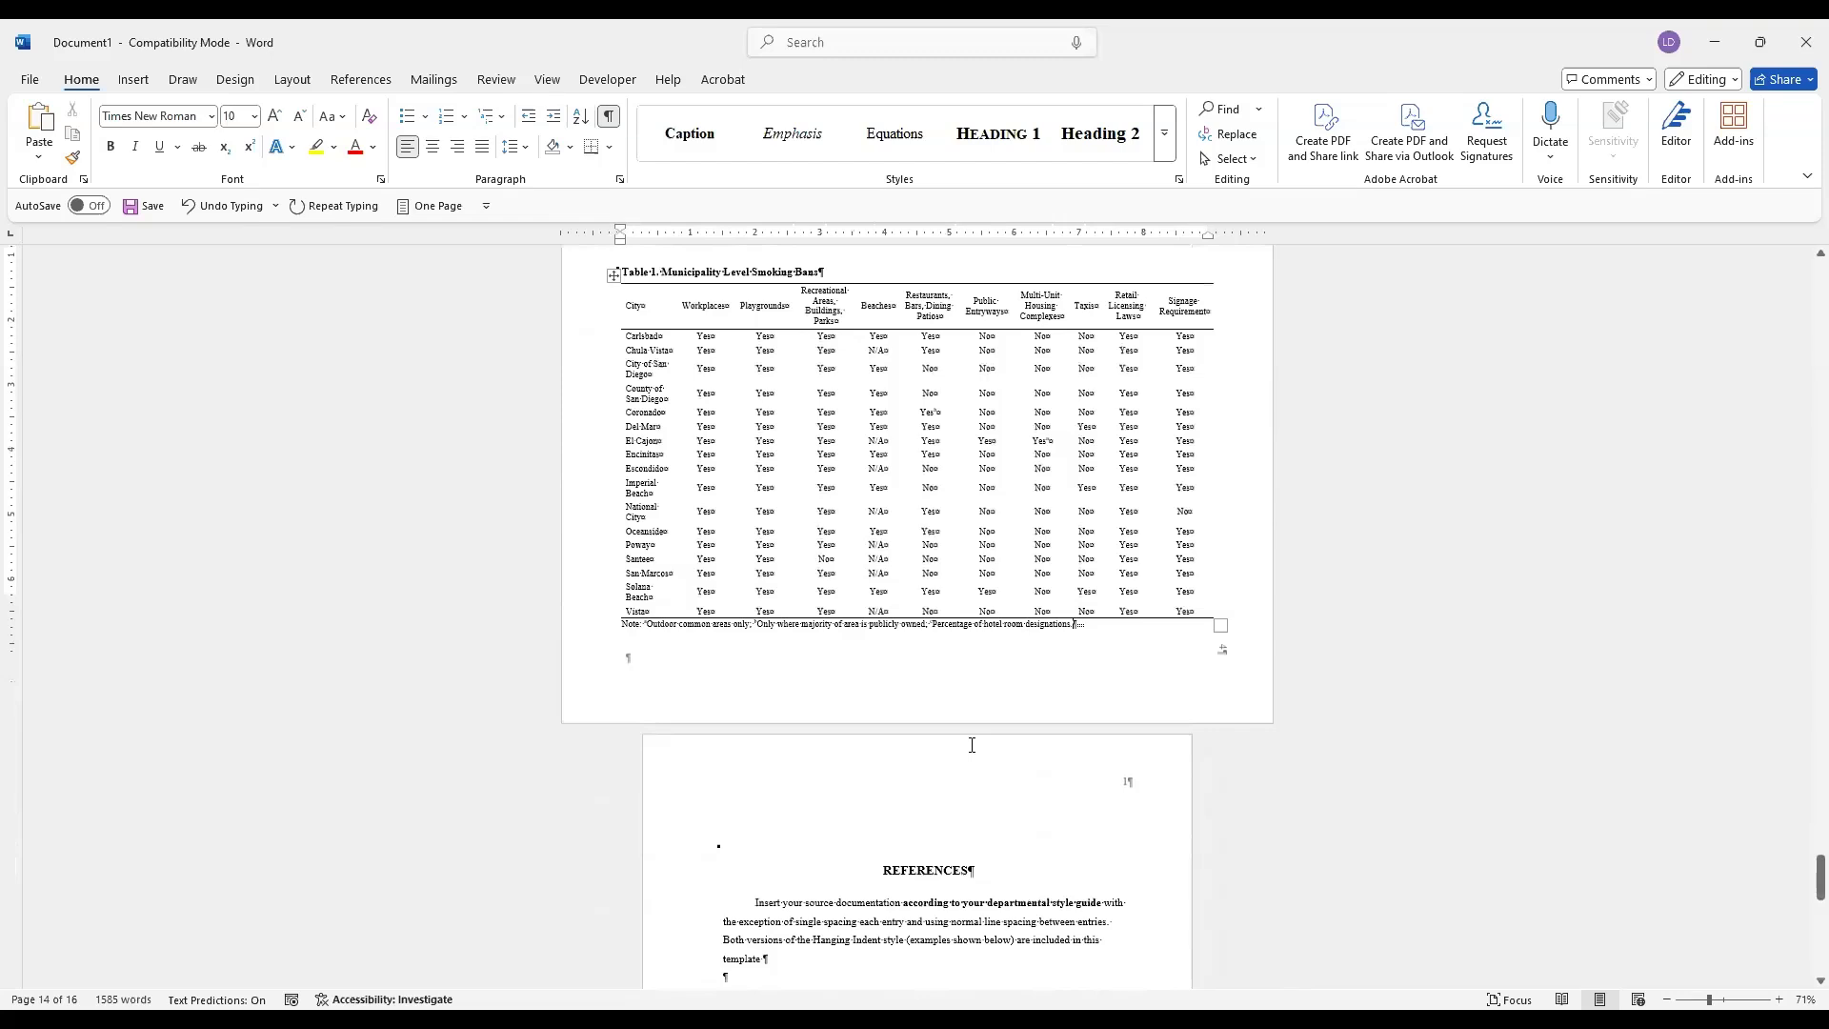
scroll(975, 746, "down", 2)
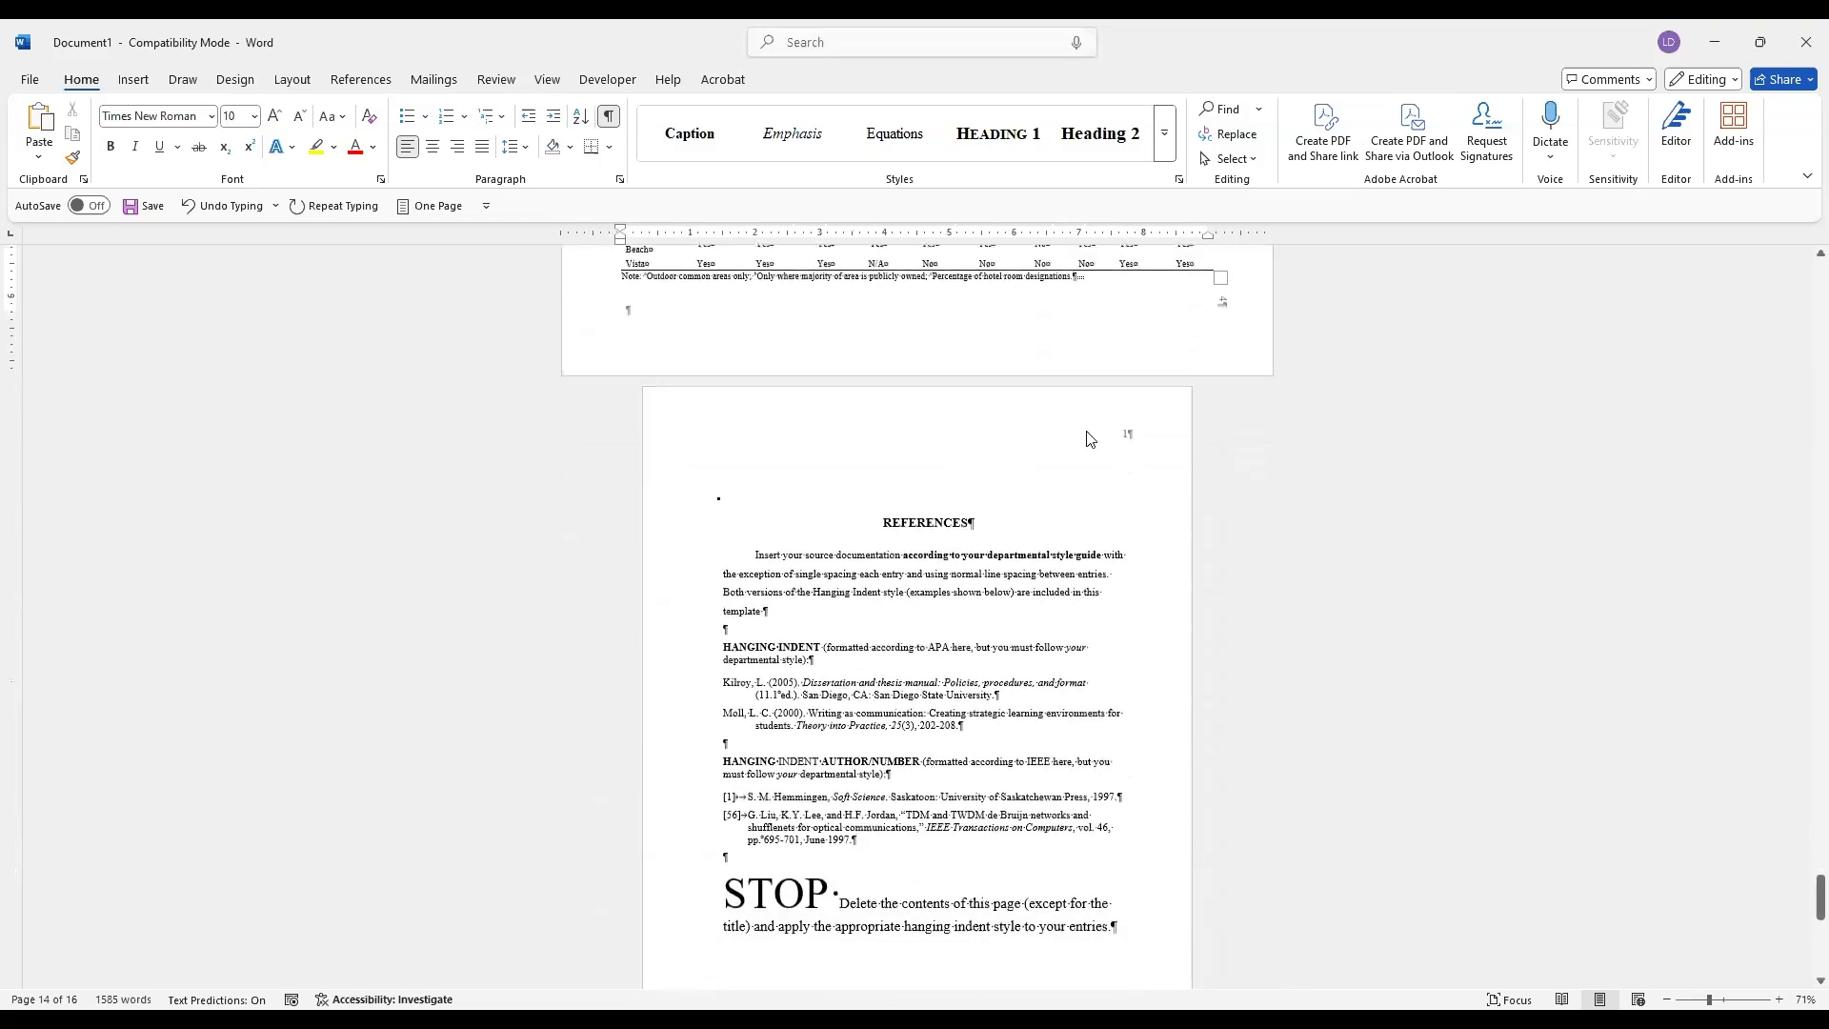
key("ctrl+z")
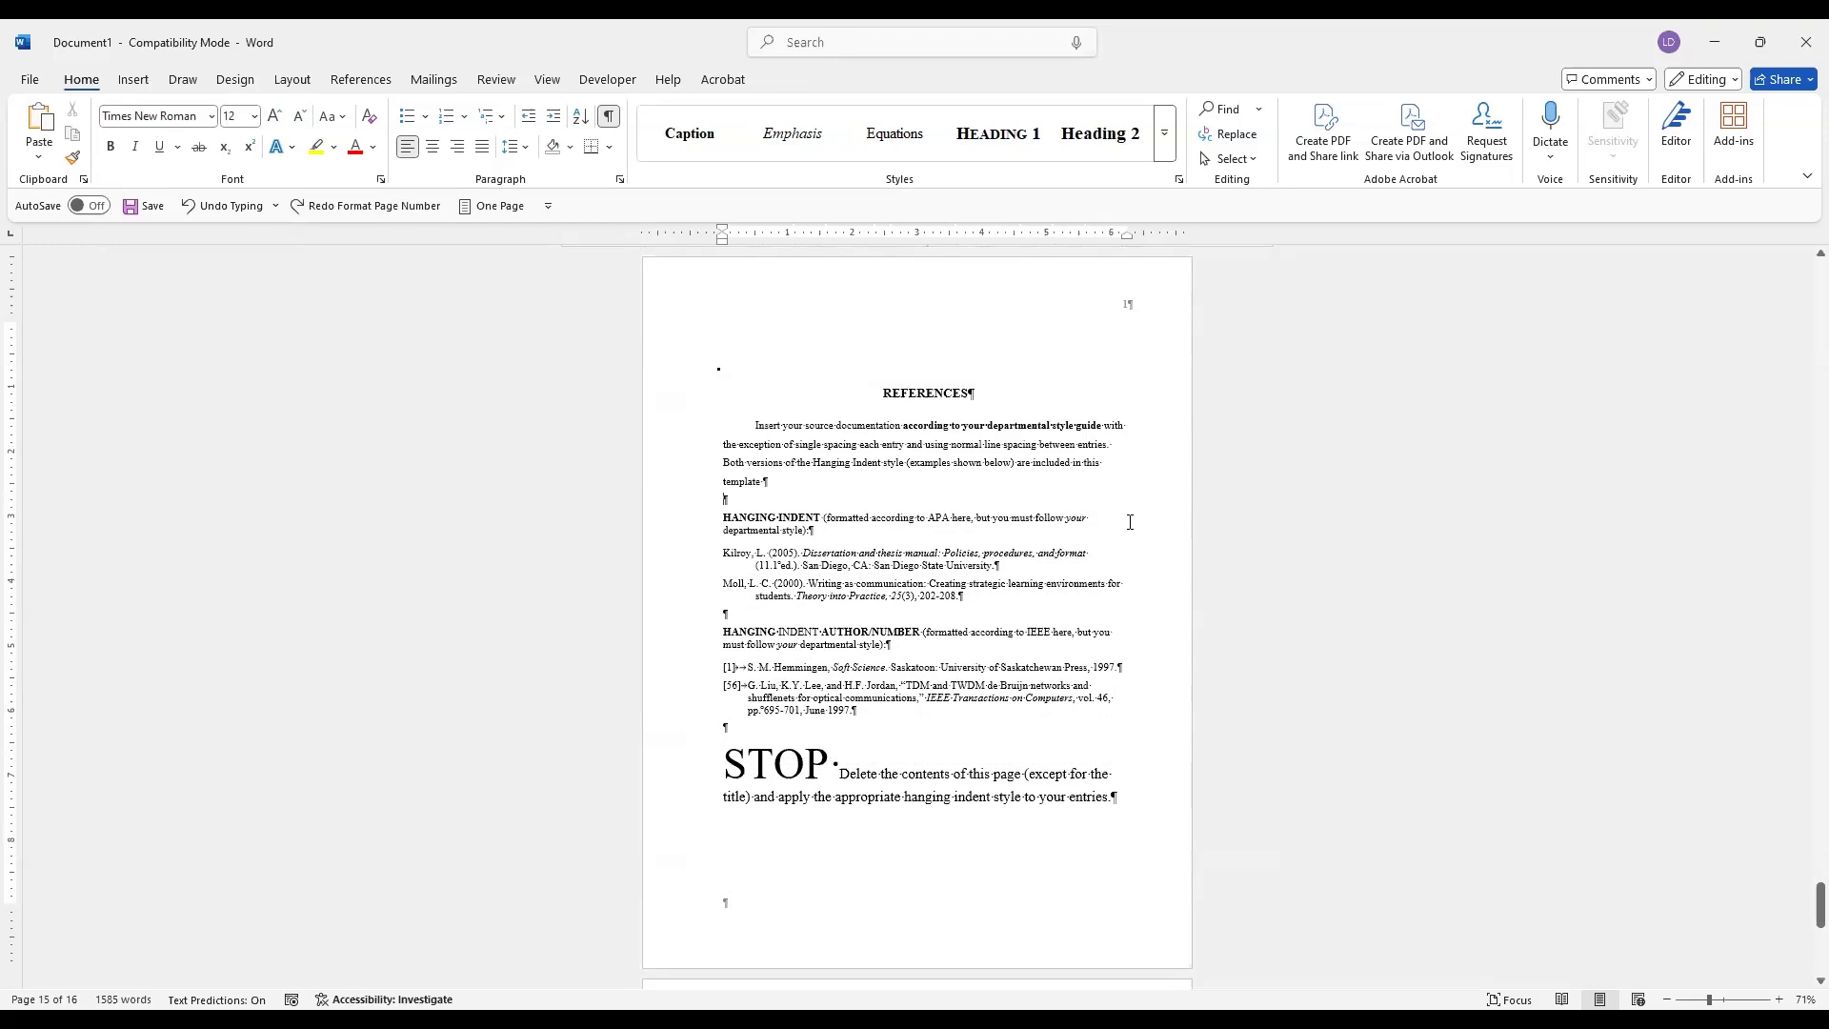
Check the page numbers on the portrait page before the landscape table, the landscape page and the REFERENCES page
scroll(1101, 545, "up", 12)
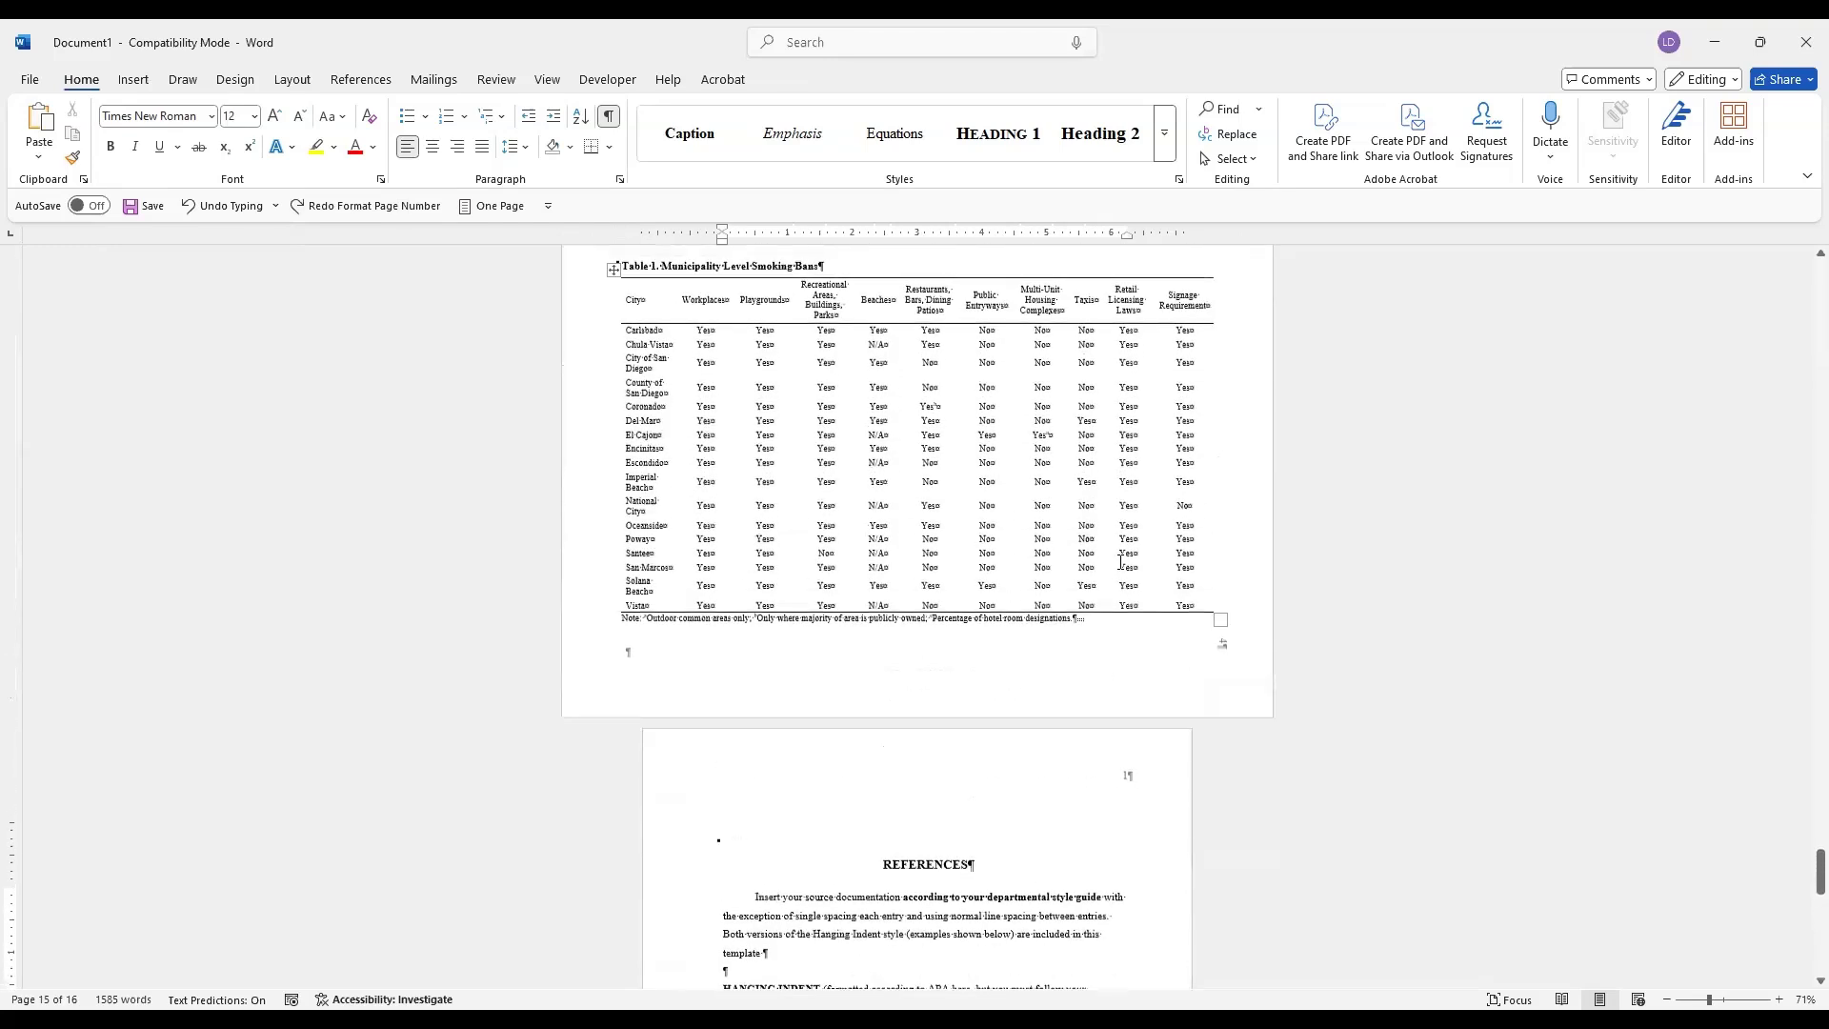
scroll(1116, 507, "up", 10)
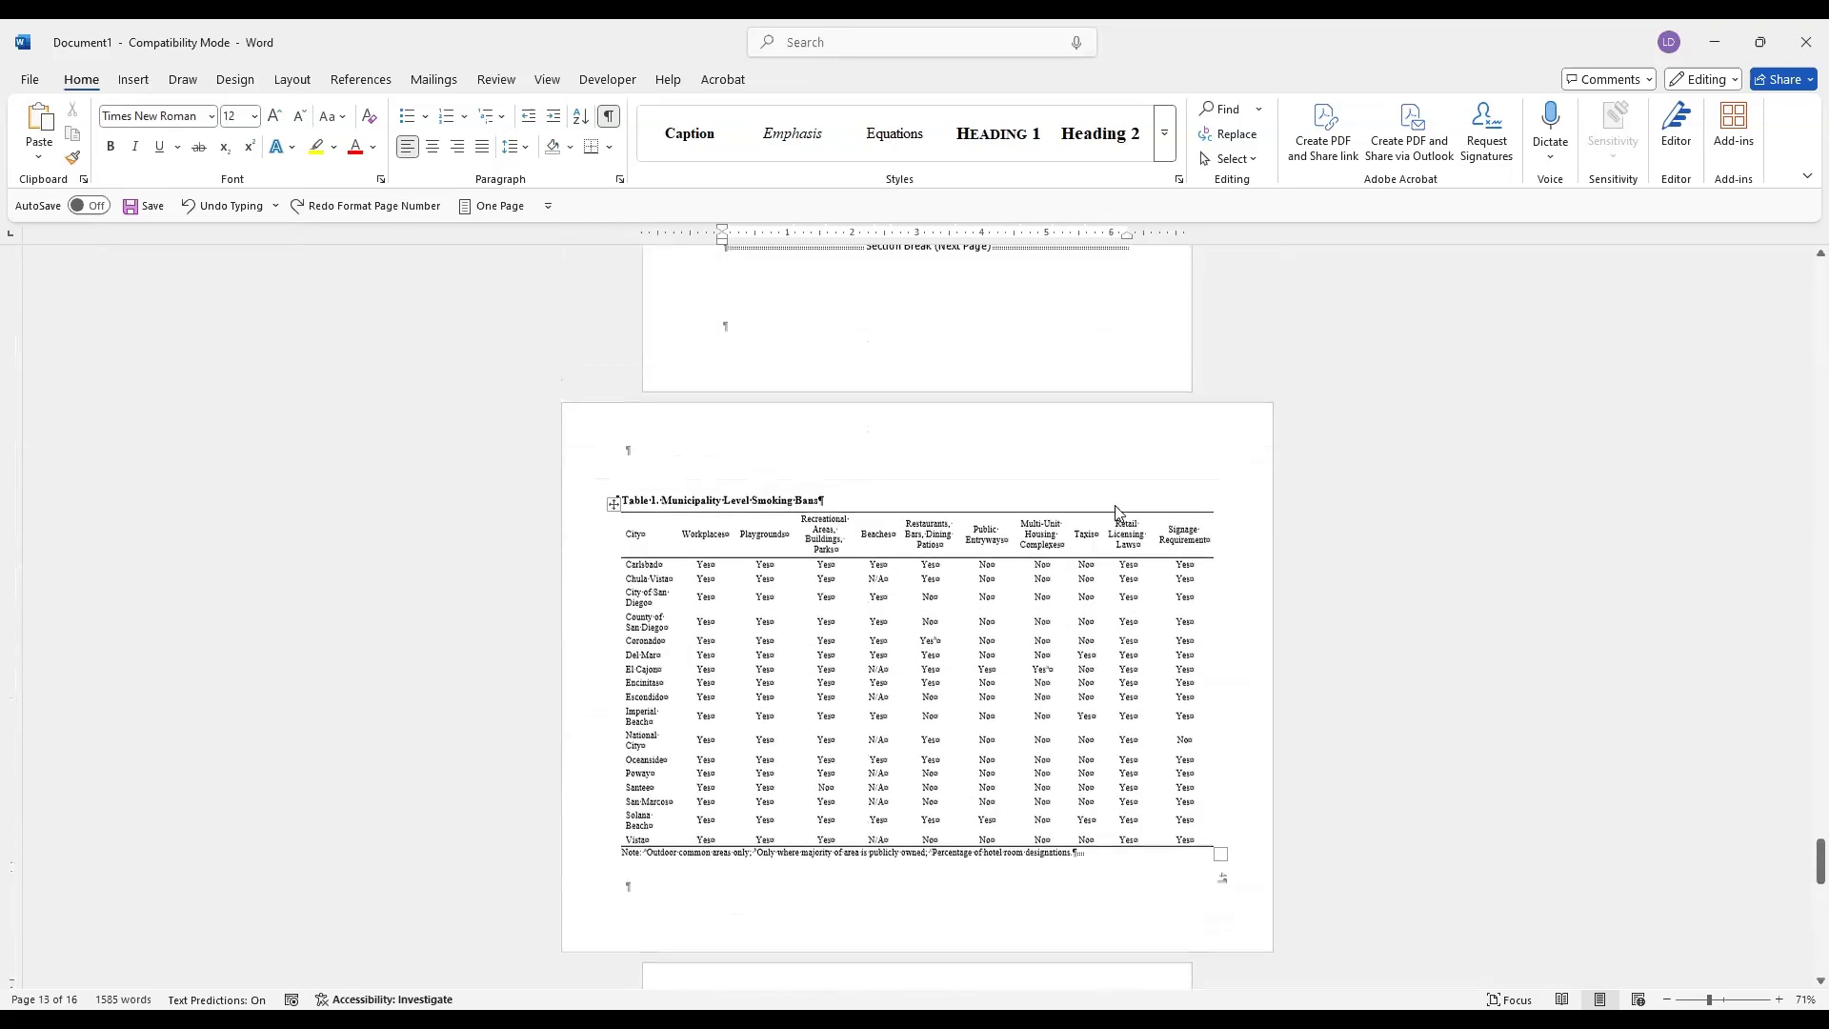
scroll(1116, 507, "up", 2)
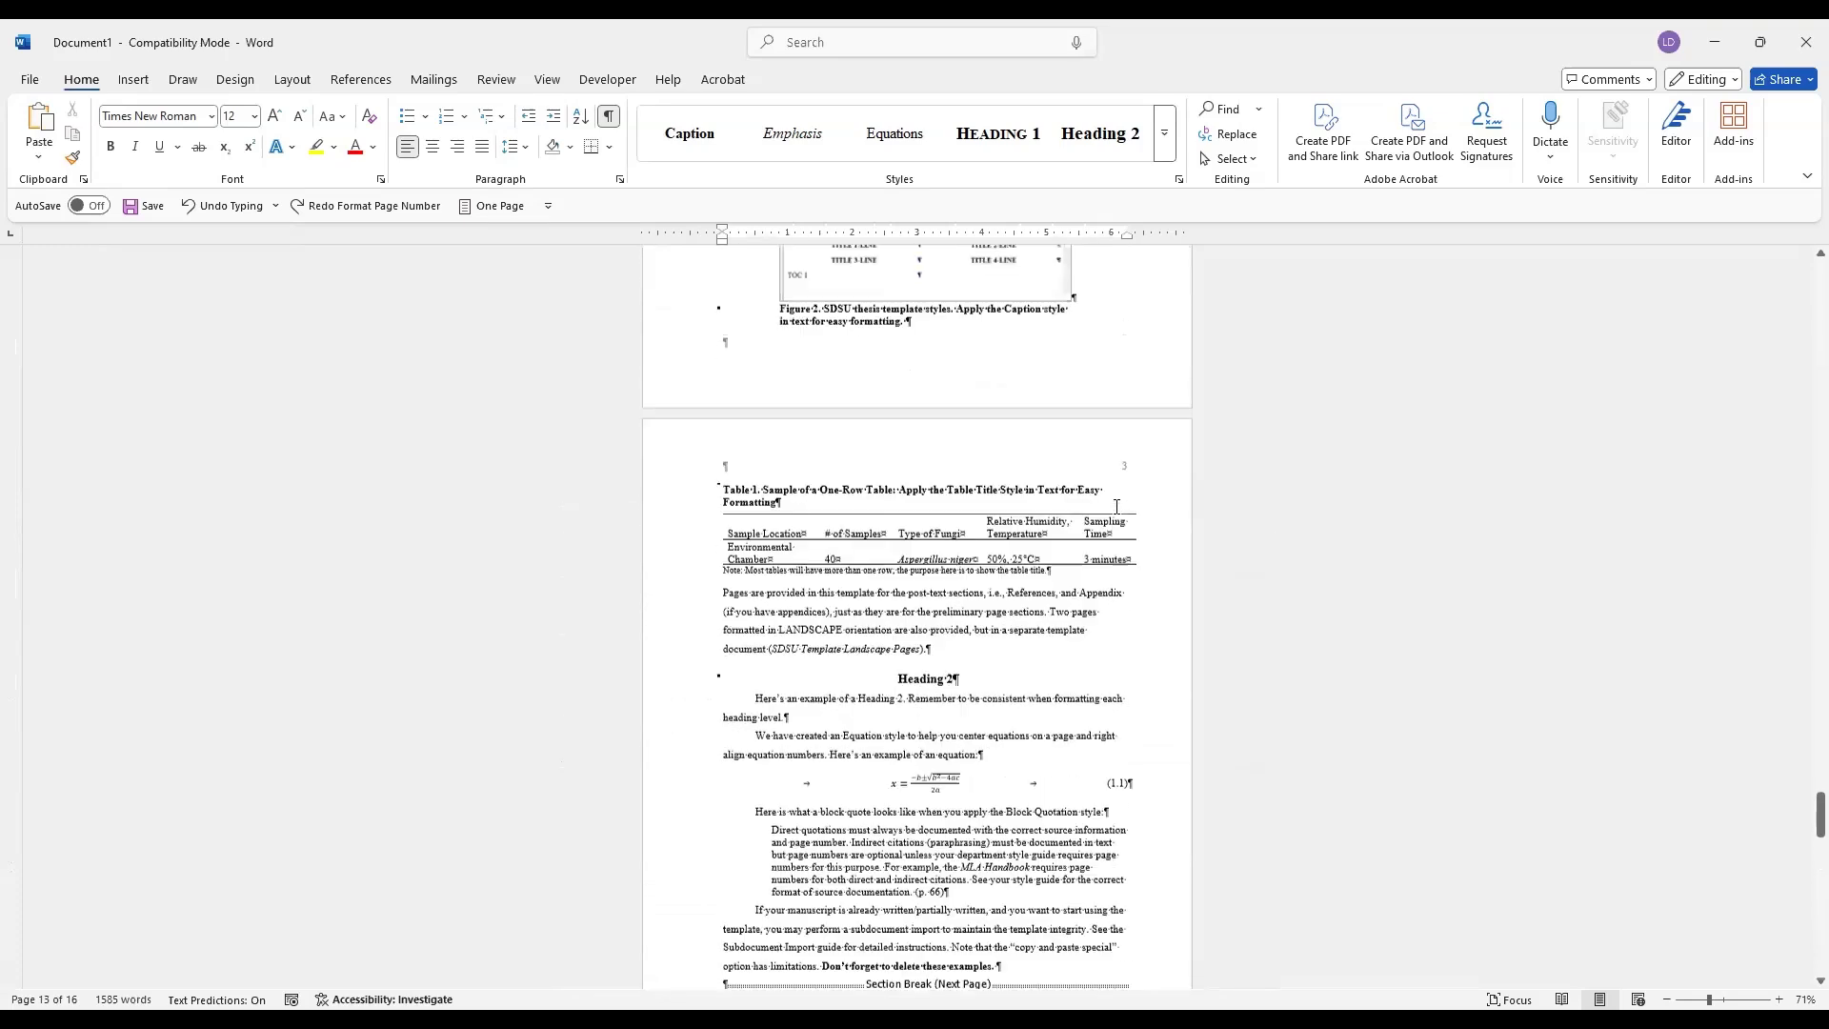
scroll(1149, 493, "down", 16)
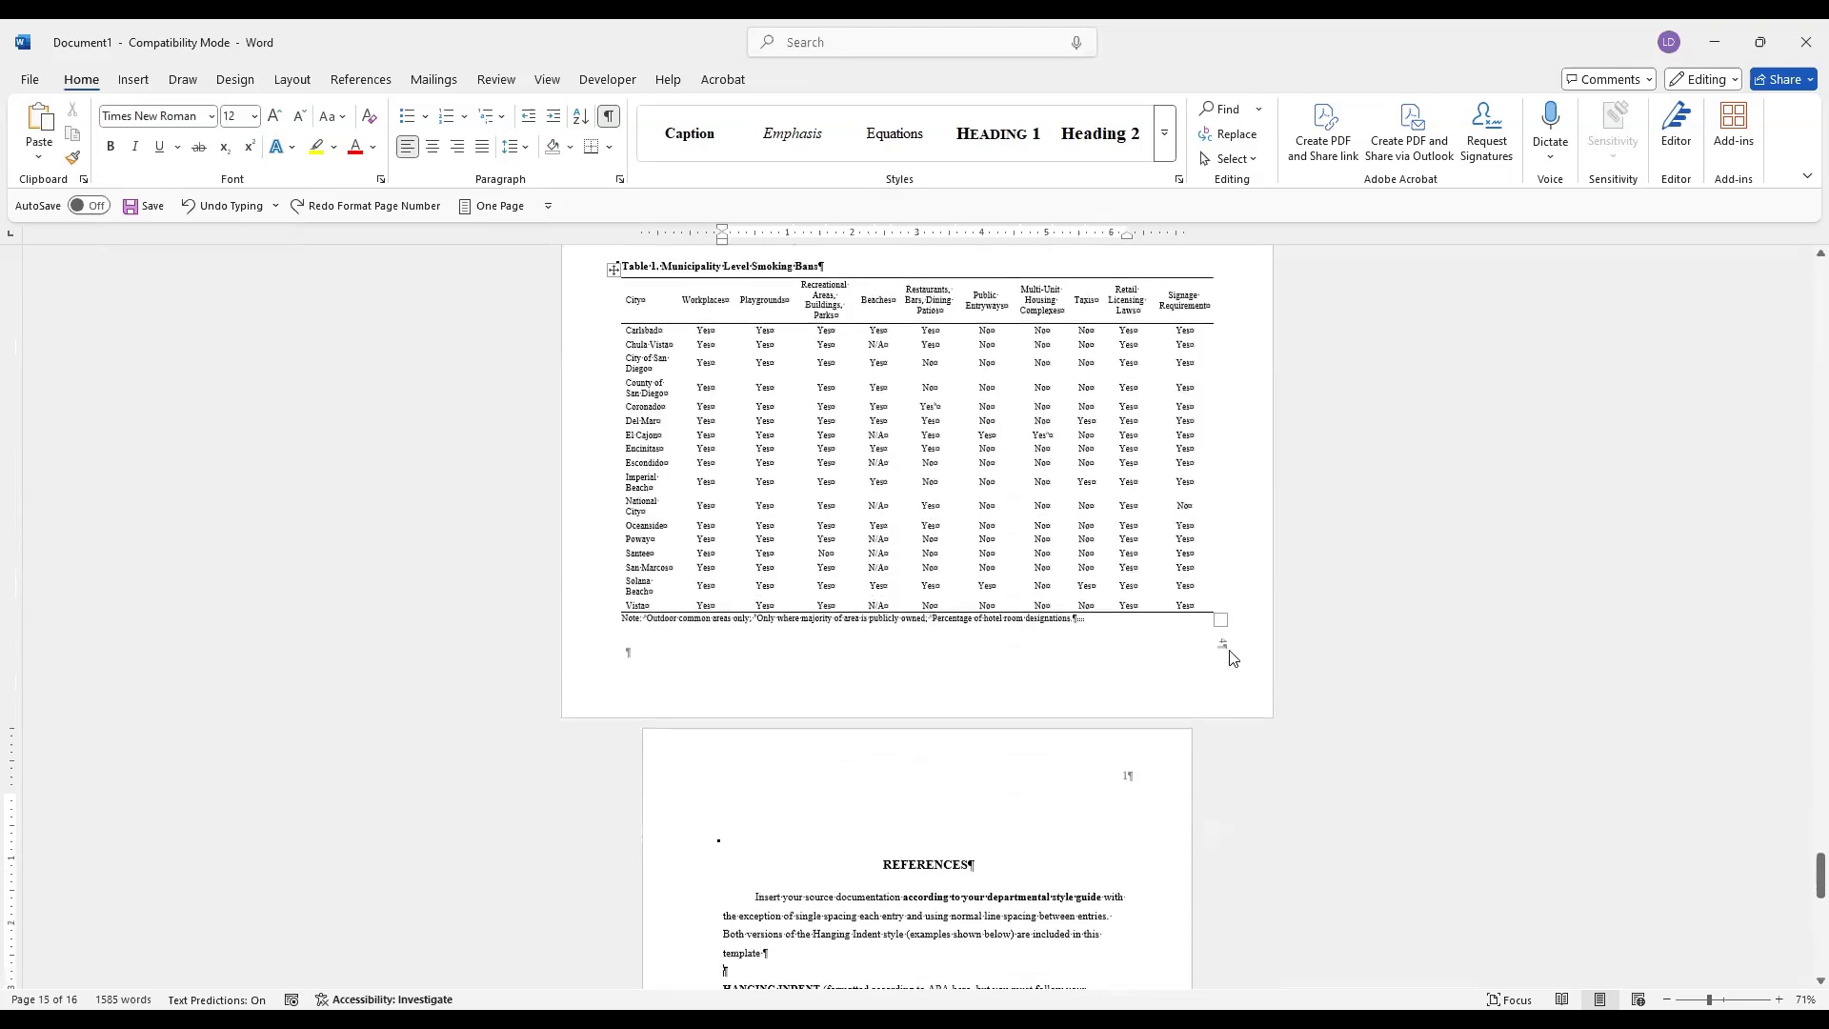
scroll(1225, 645, "down", 4)
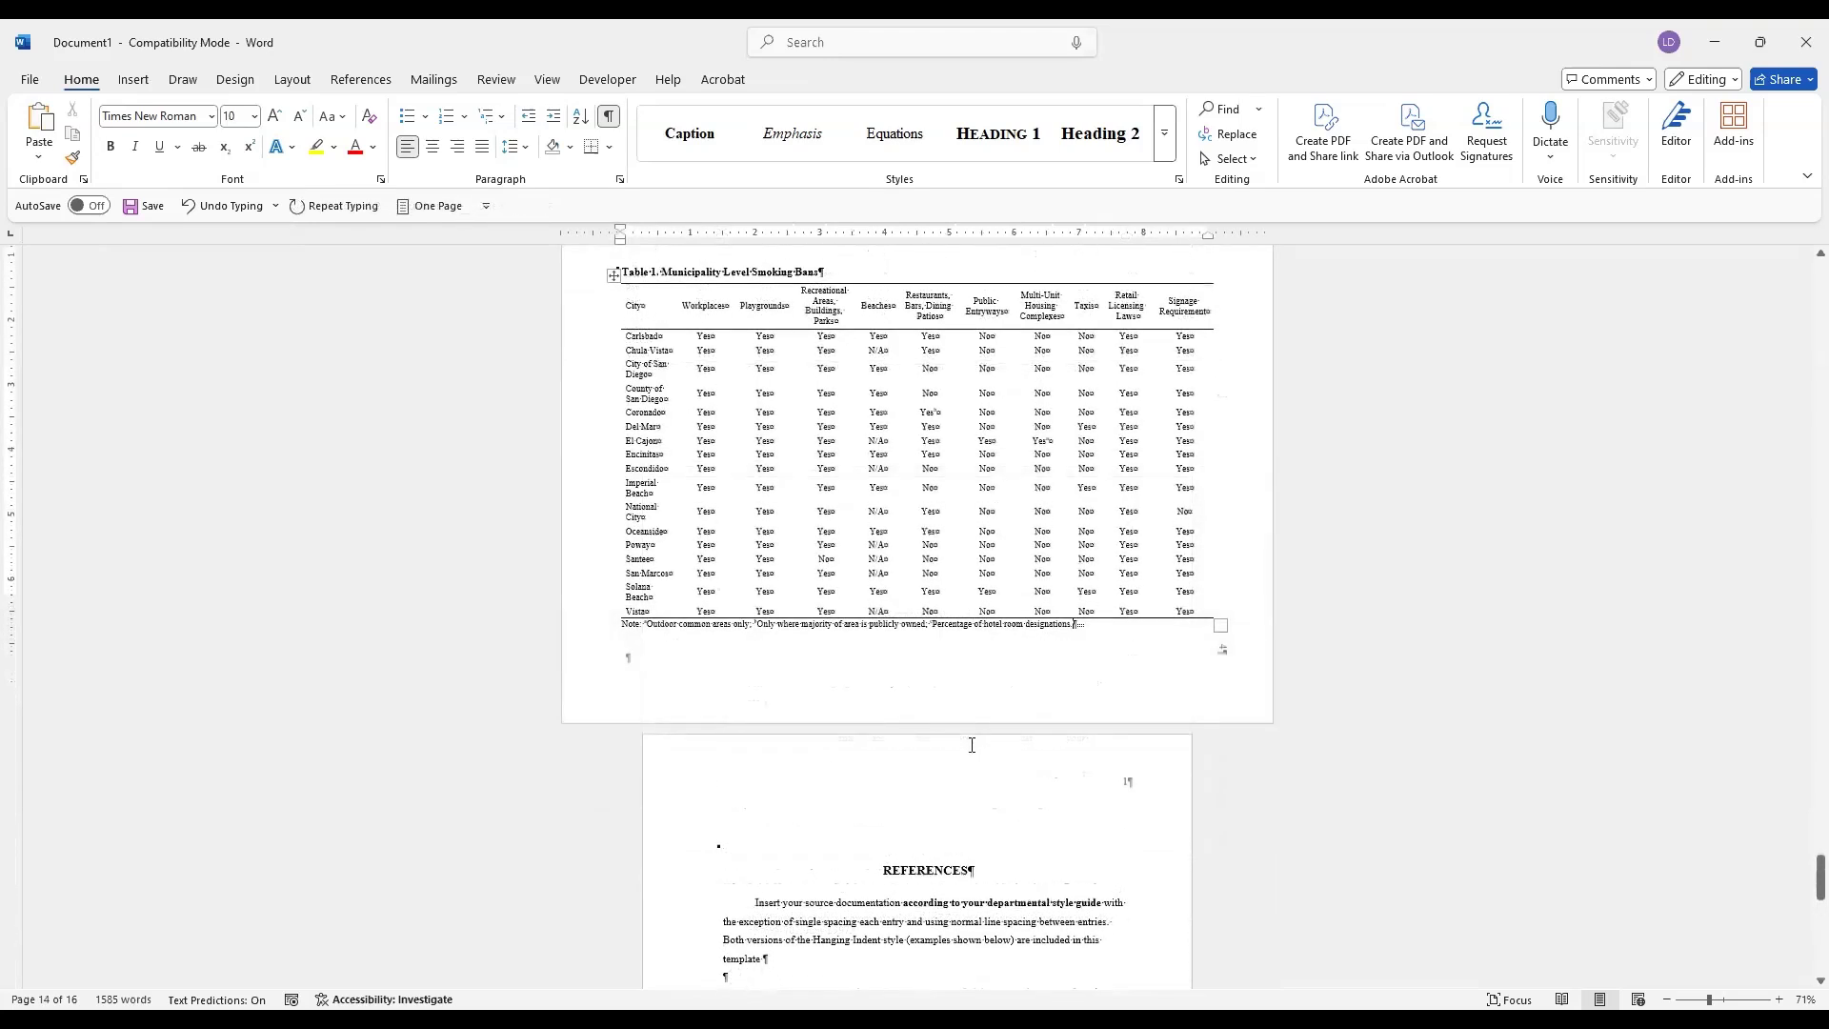
scroll(972, 744, "down", 2)
scroll(972, 744, "down", 2)
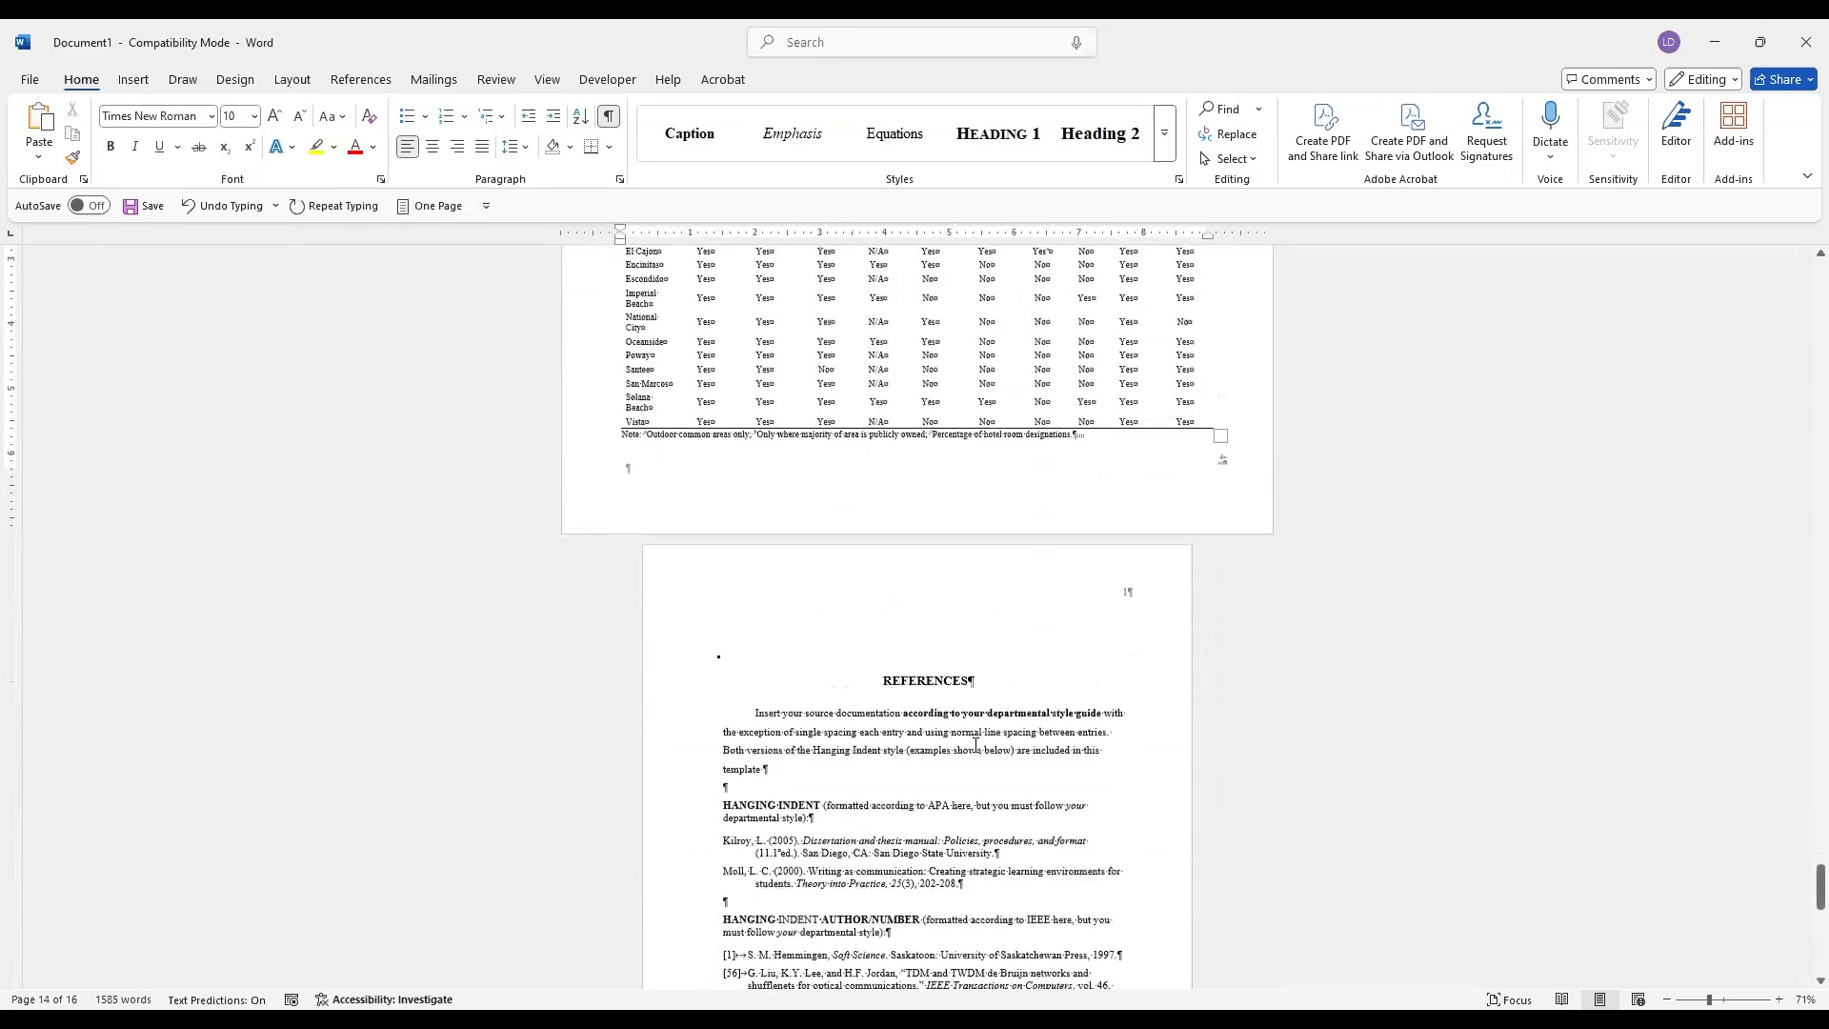
scroll(975, 743, "down", 1)
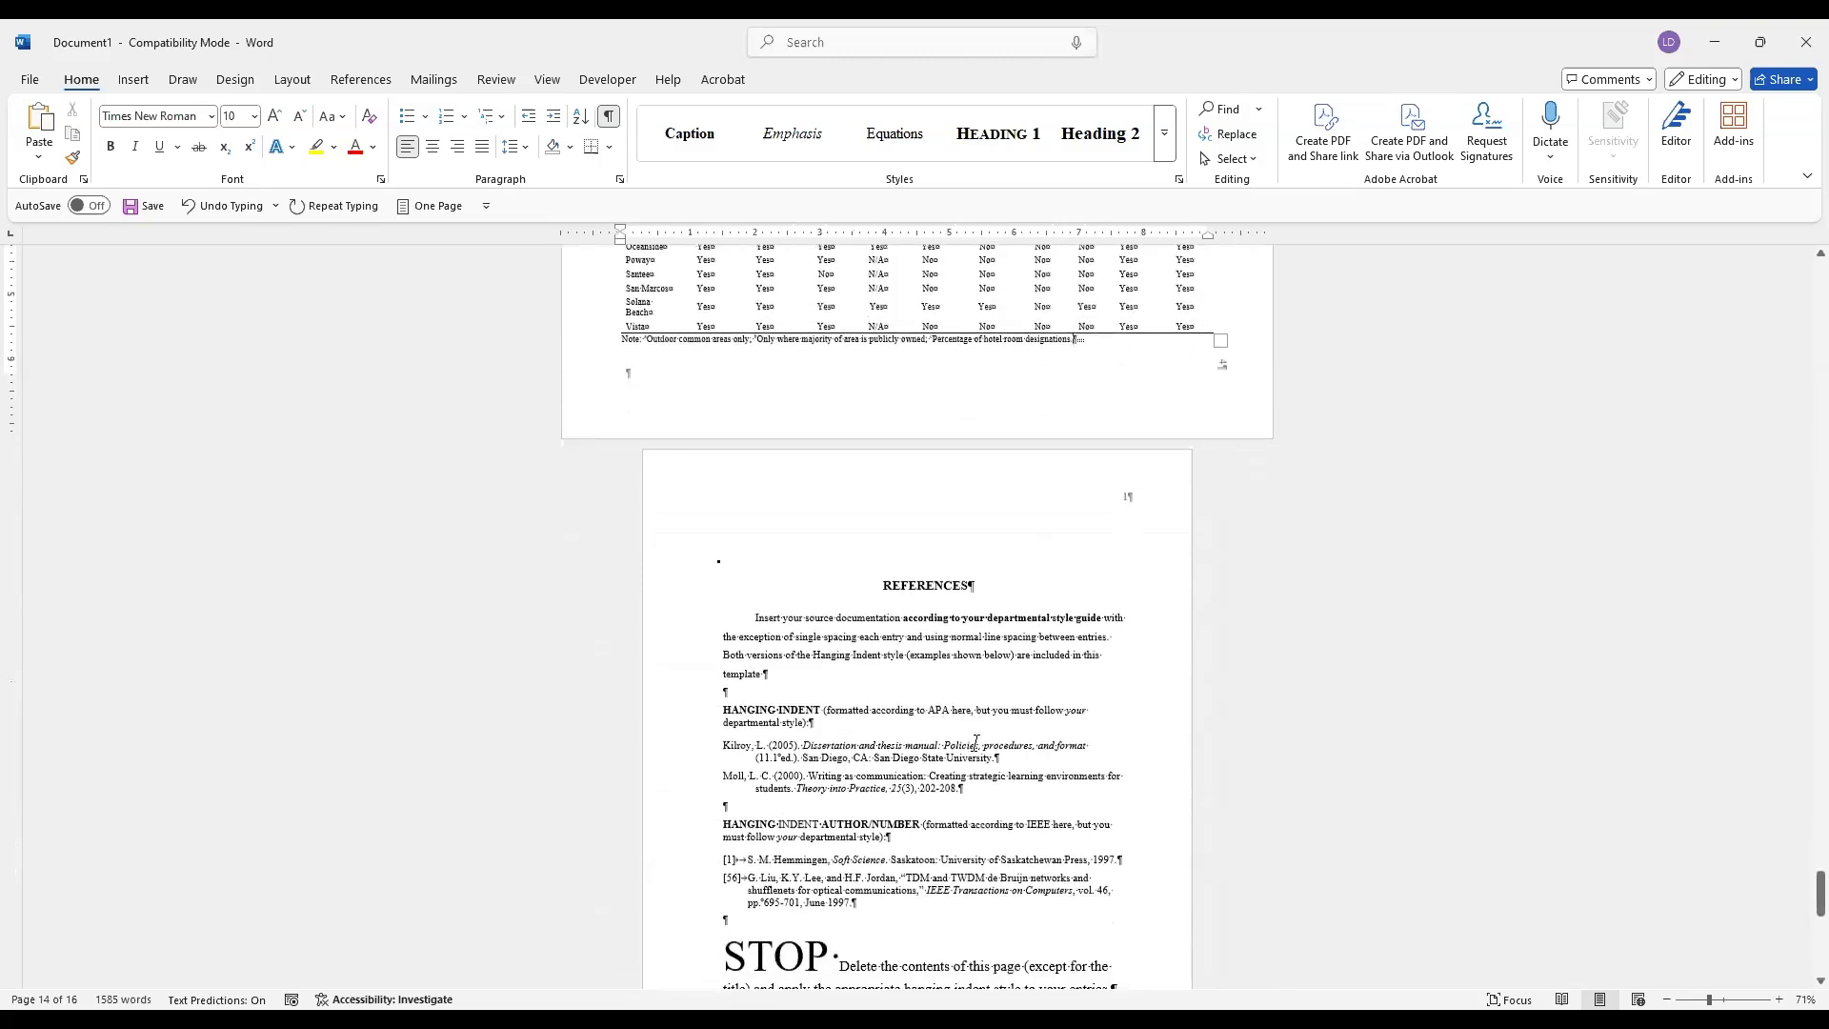
scroll(976, 744, "down", 1)
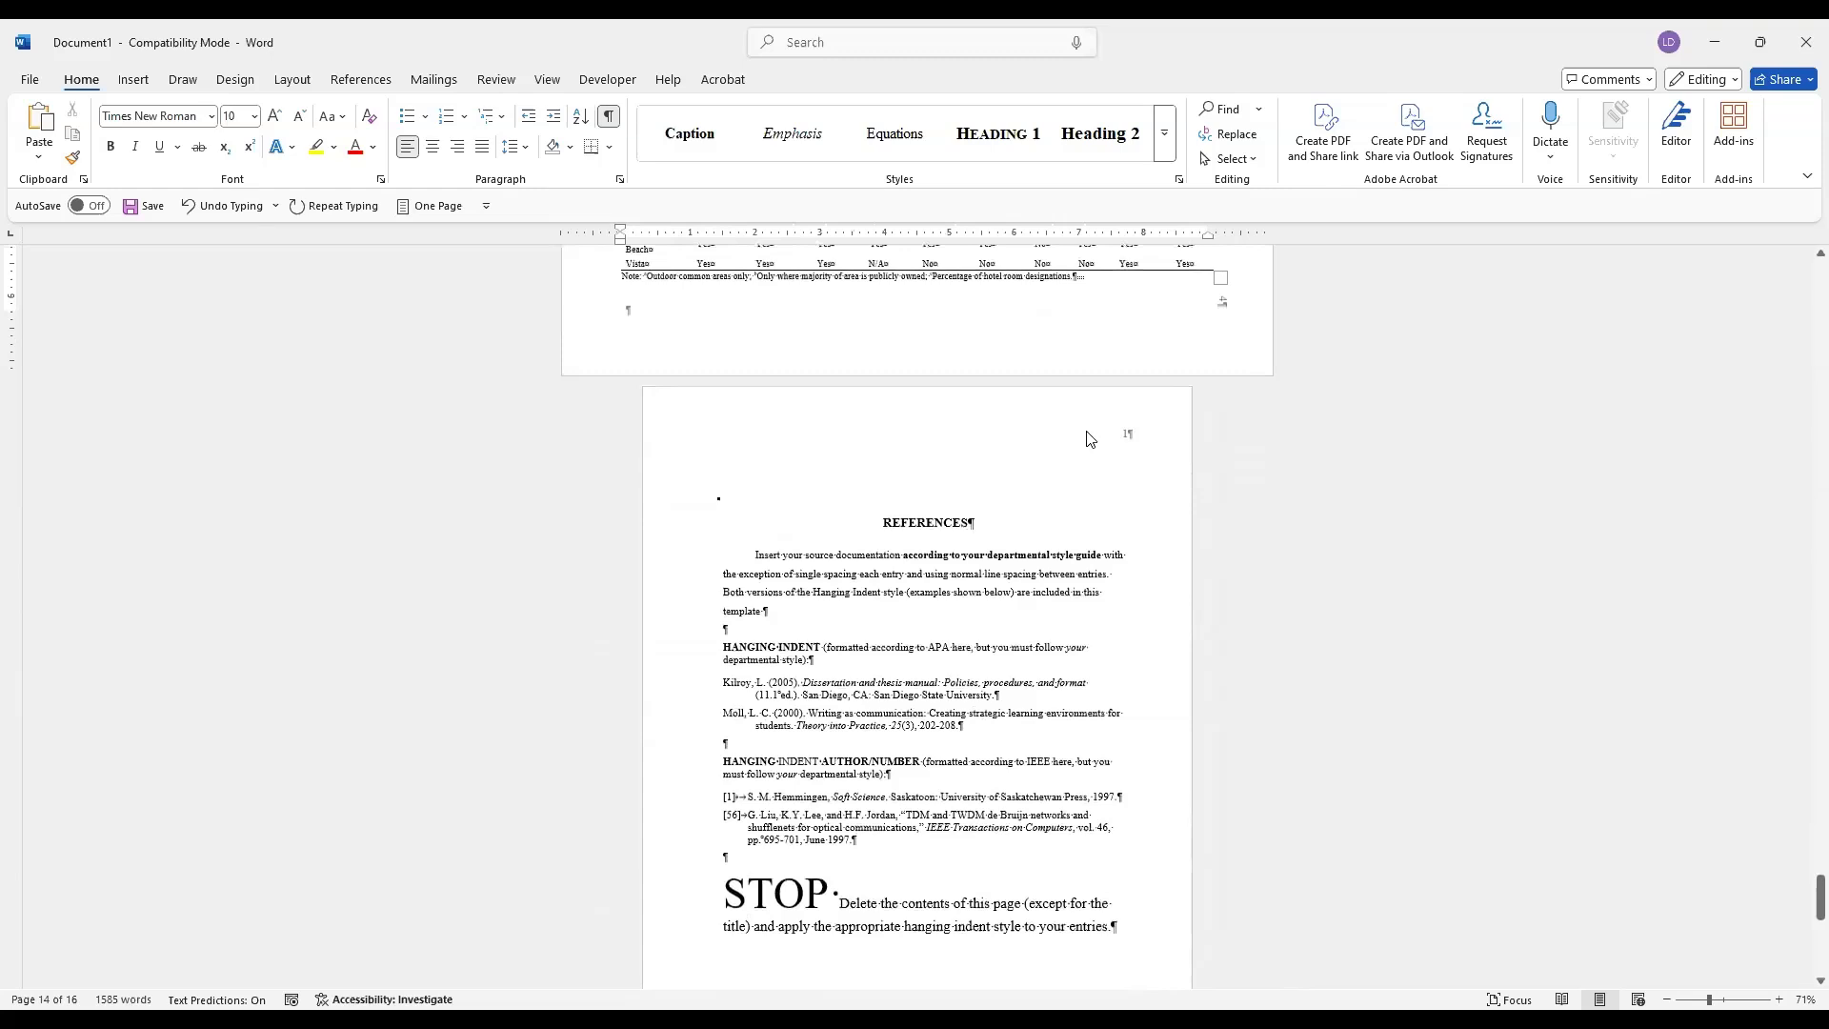
Set the REFERENCES section's page numbering to continue from the previous section, close the header, and check the following pages' numbers
scroll(1090, 440, "up", 2)
double_click(998, 526)
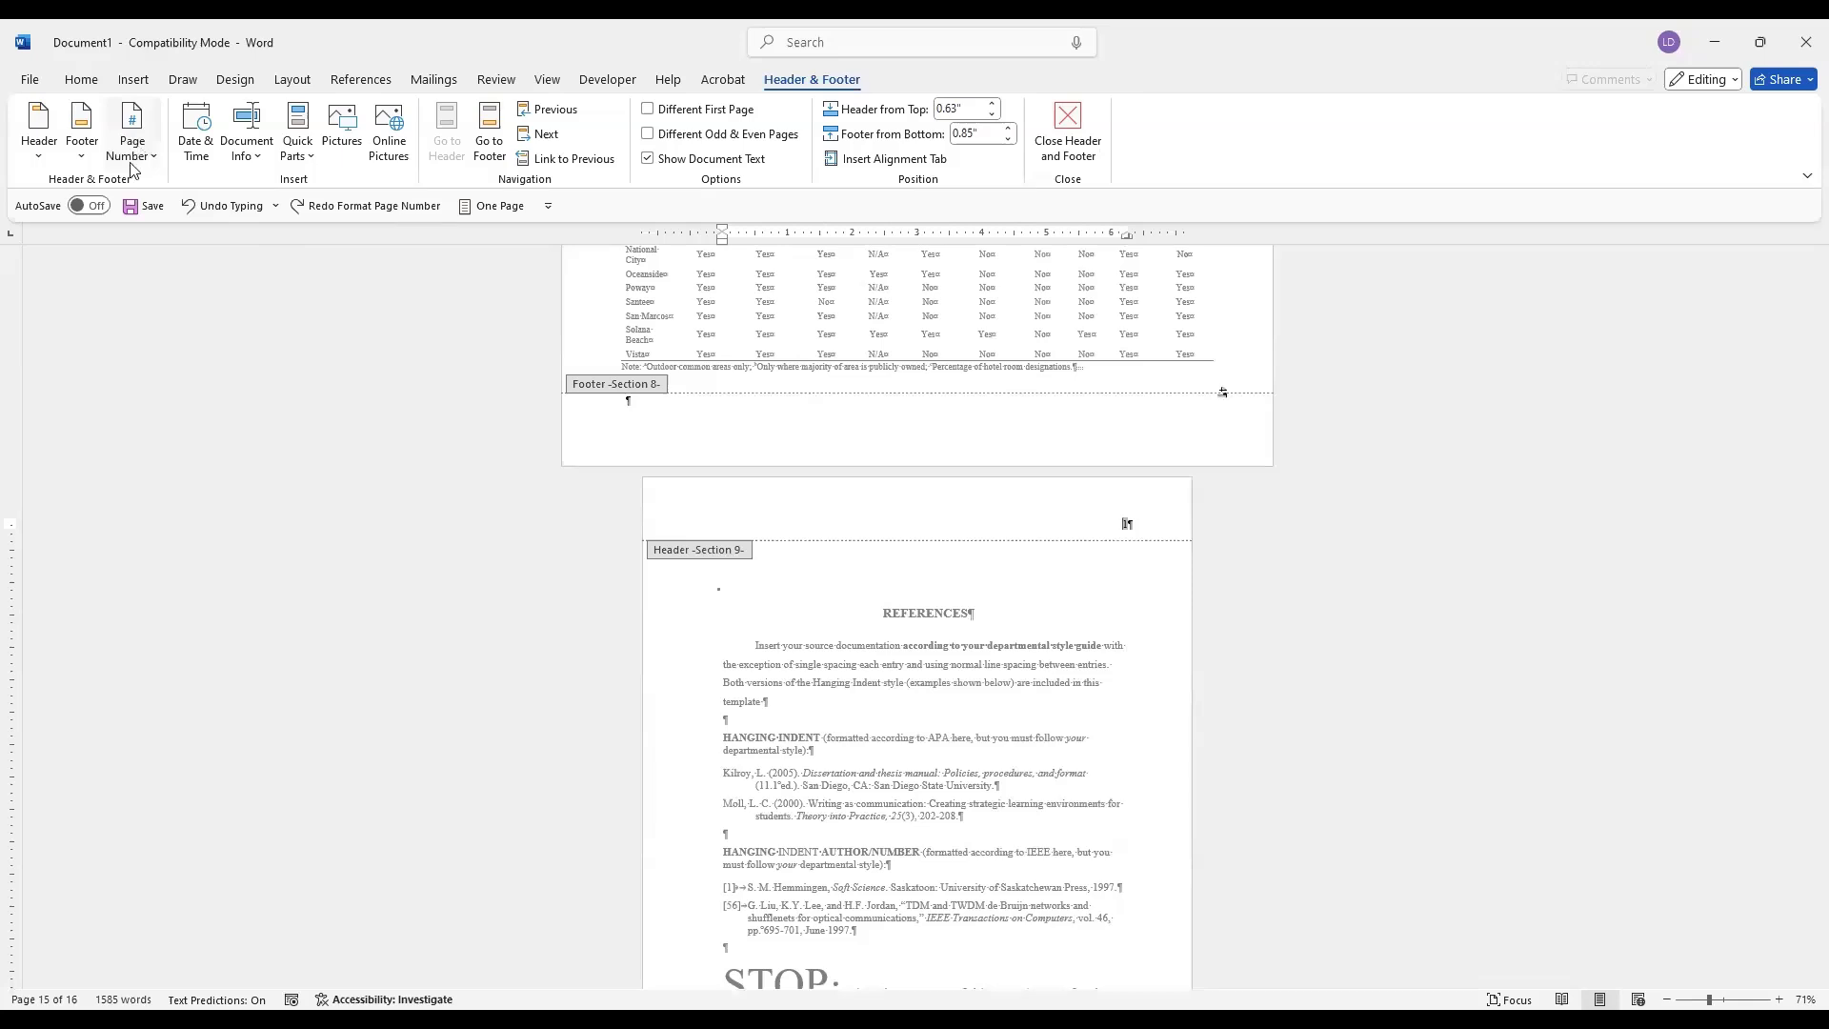
left_click(132, 152)
left_click(142, 296)
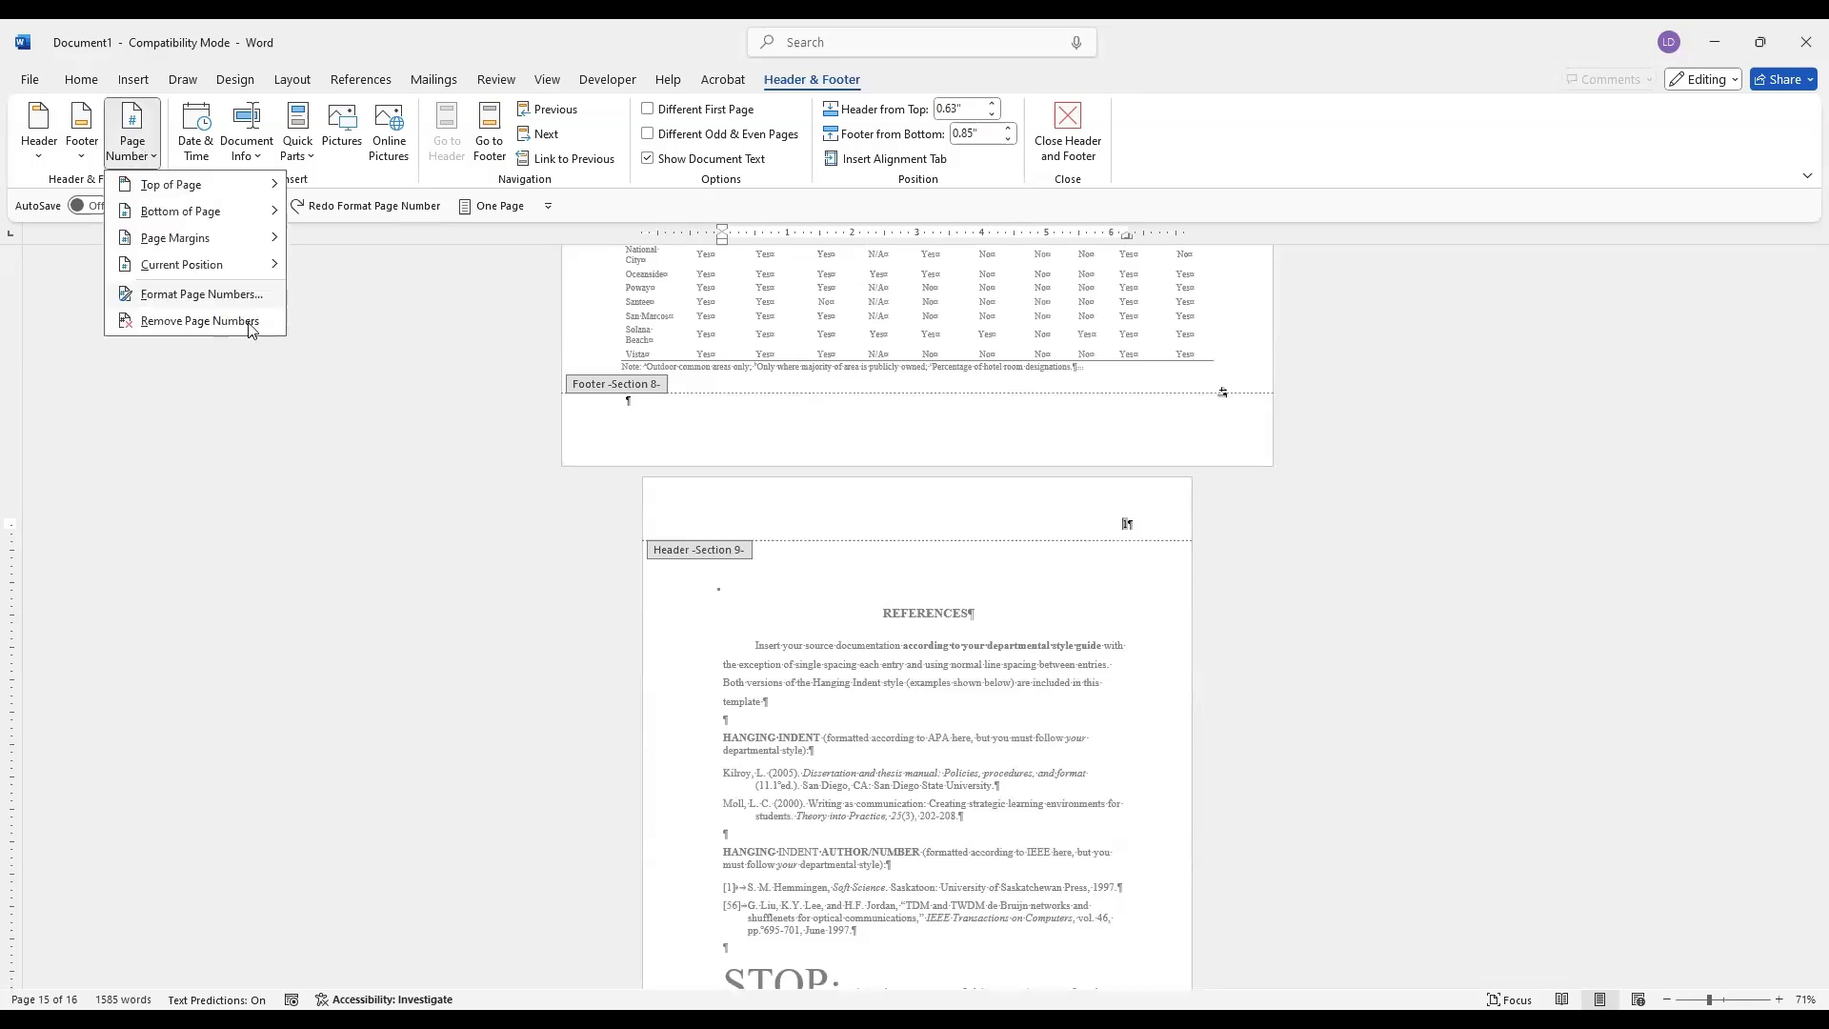
left_click(787, 476)
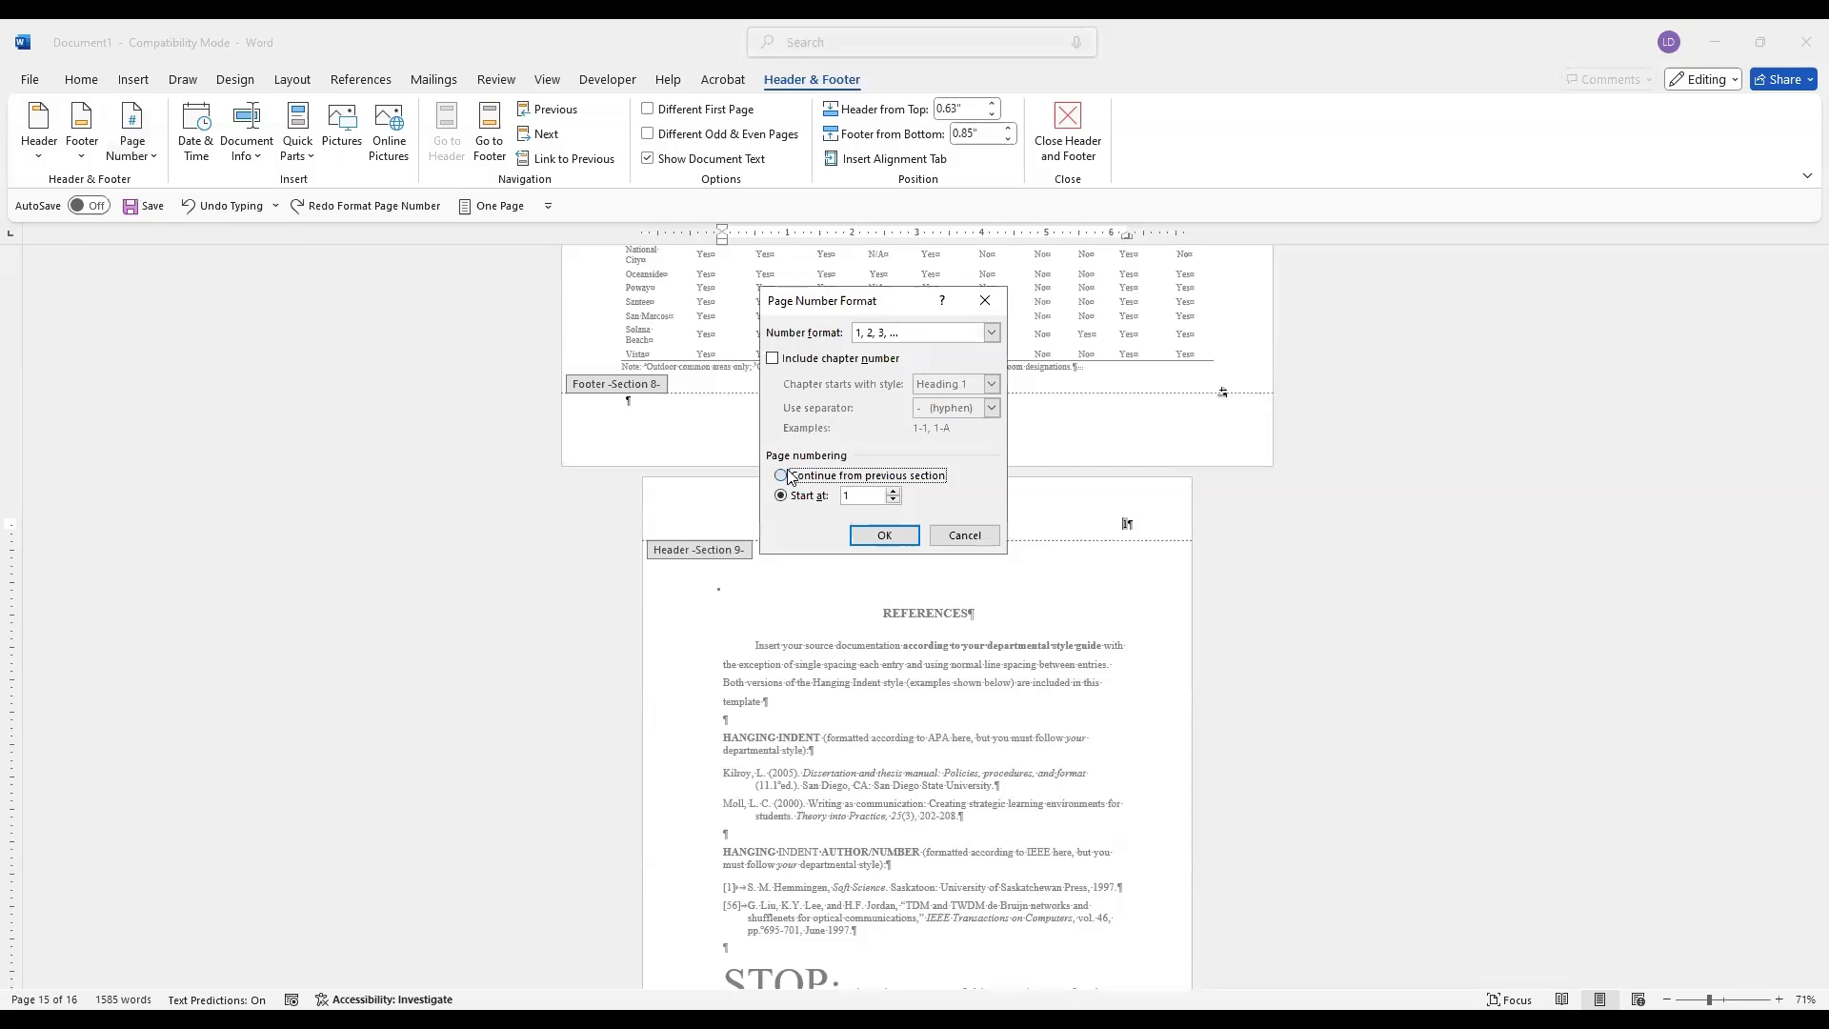
left_click(893, 539)
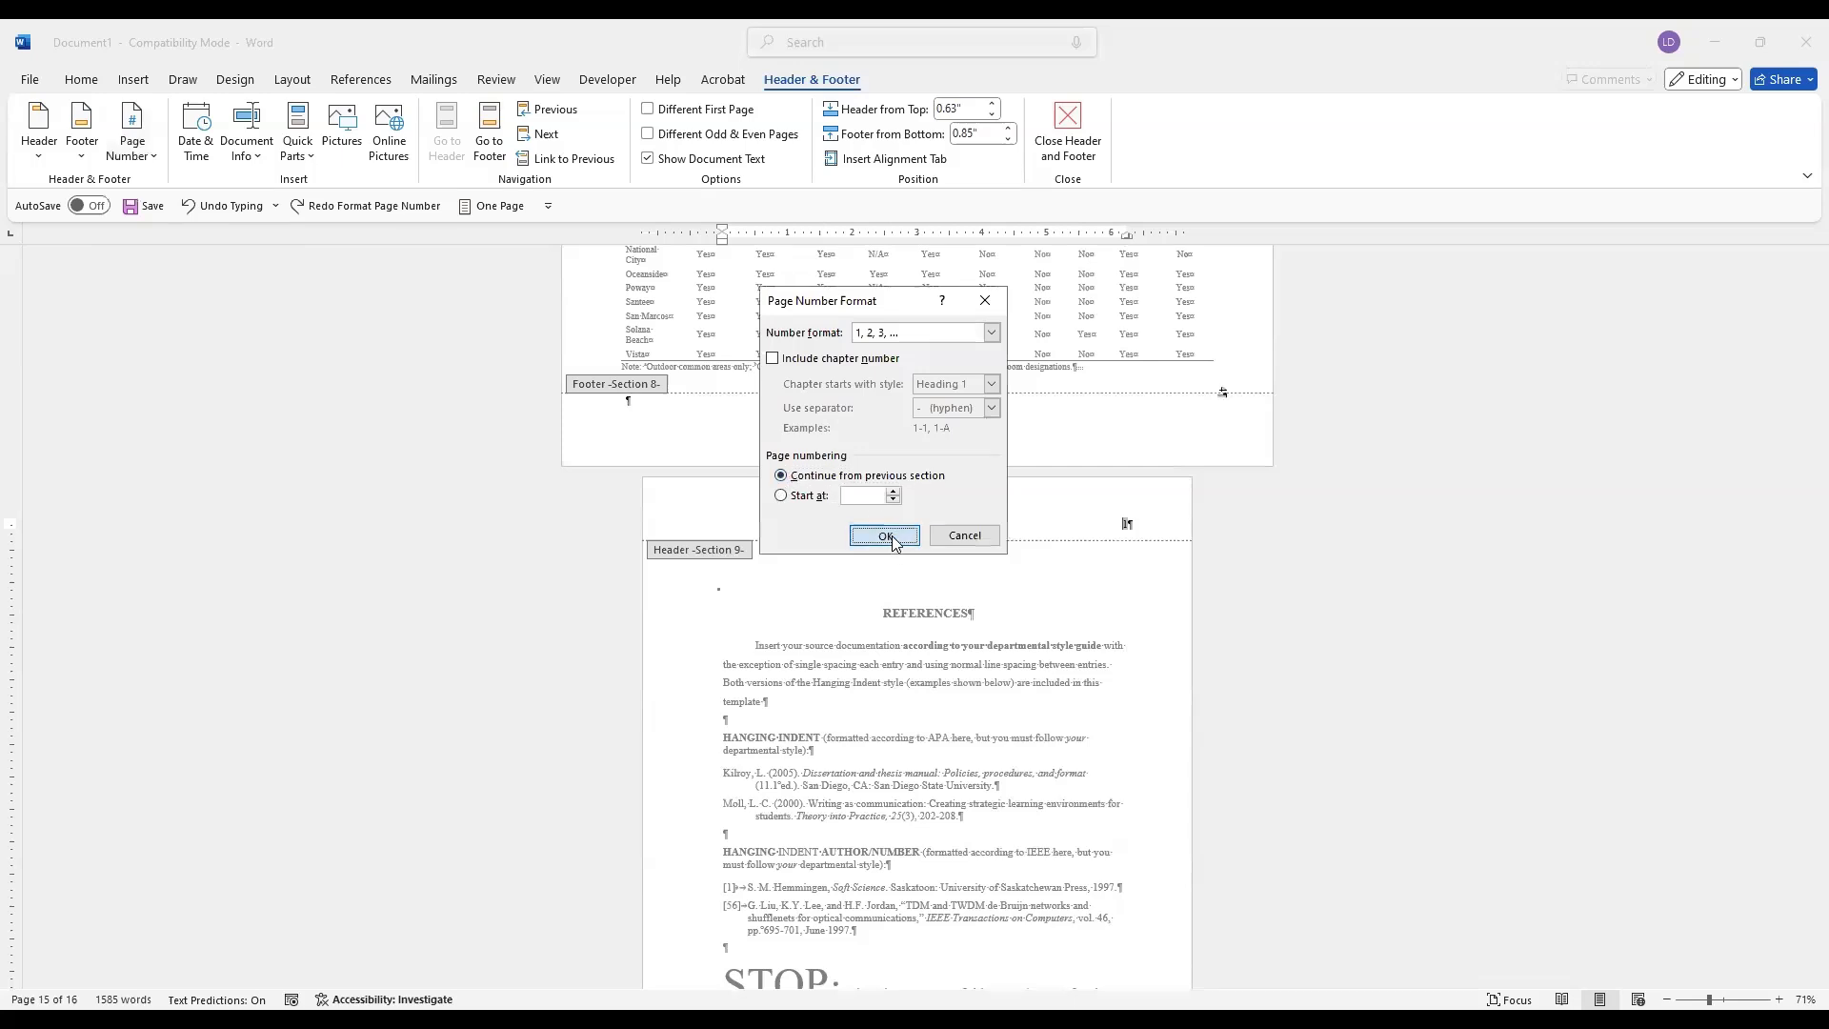
left_click(1068, 131)
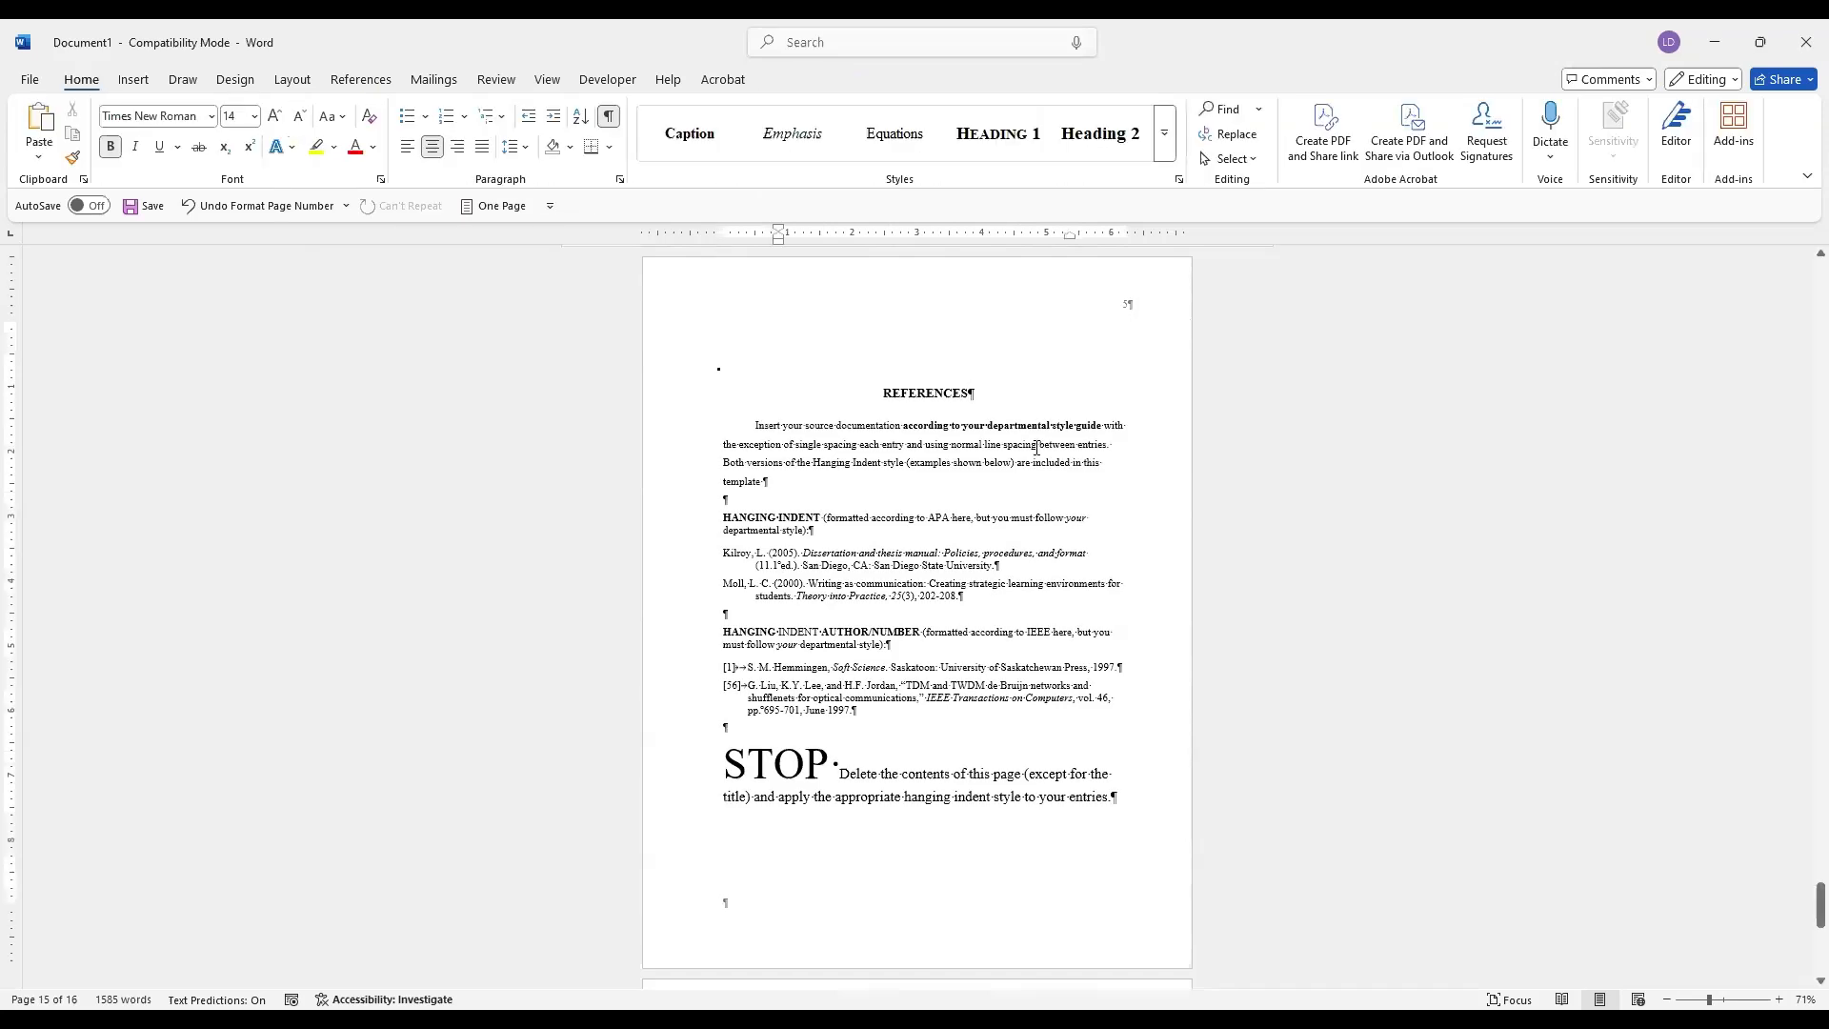
scroll(1039, 450, "up", 3)
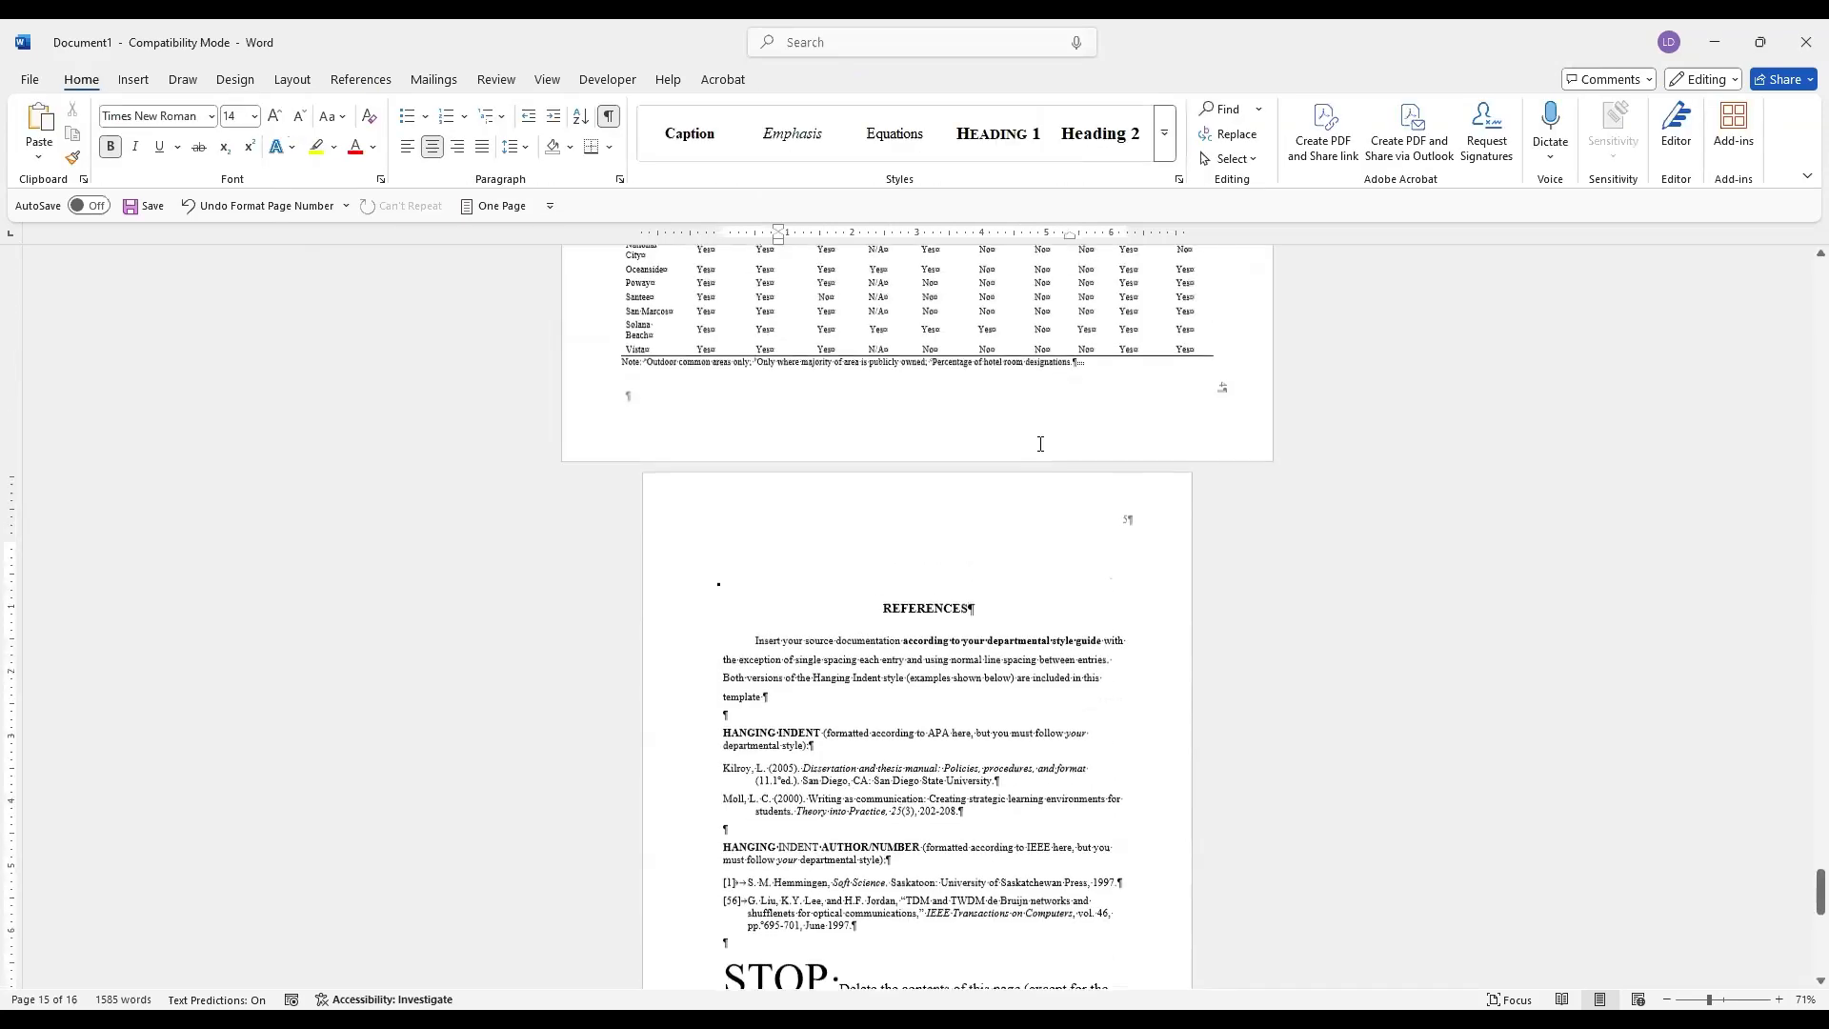
scroll(1041, 449, "down", 6)
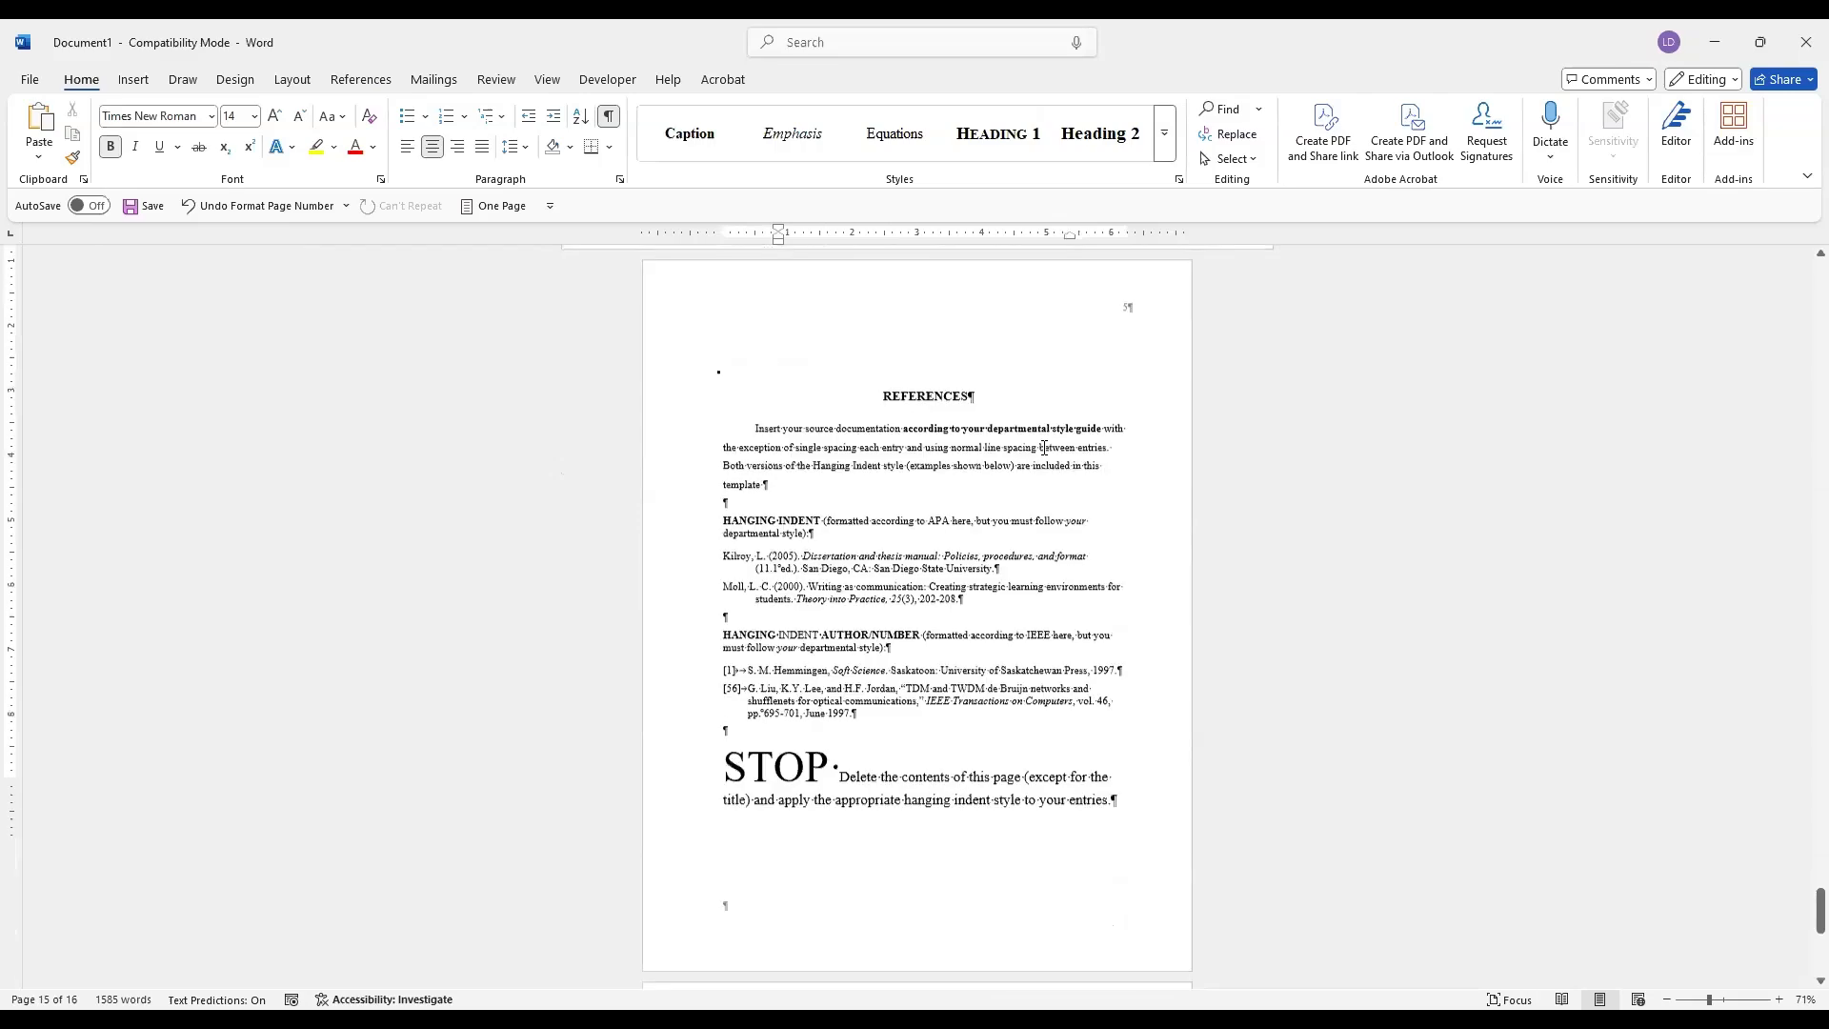
scroll(1044, 447, "down", 2)
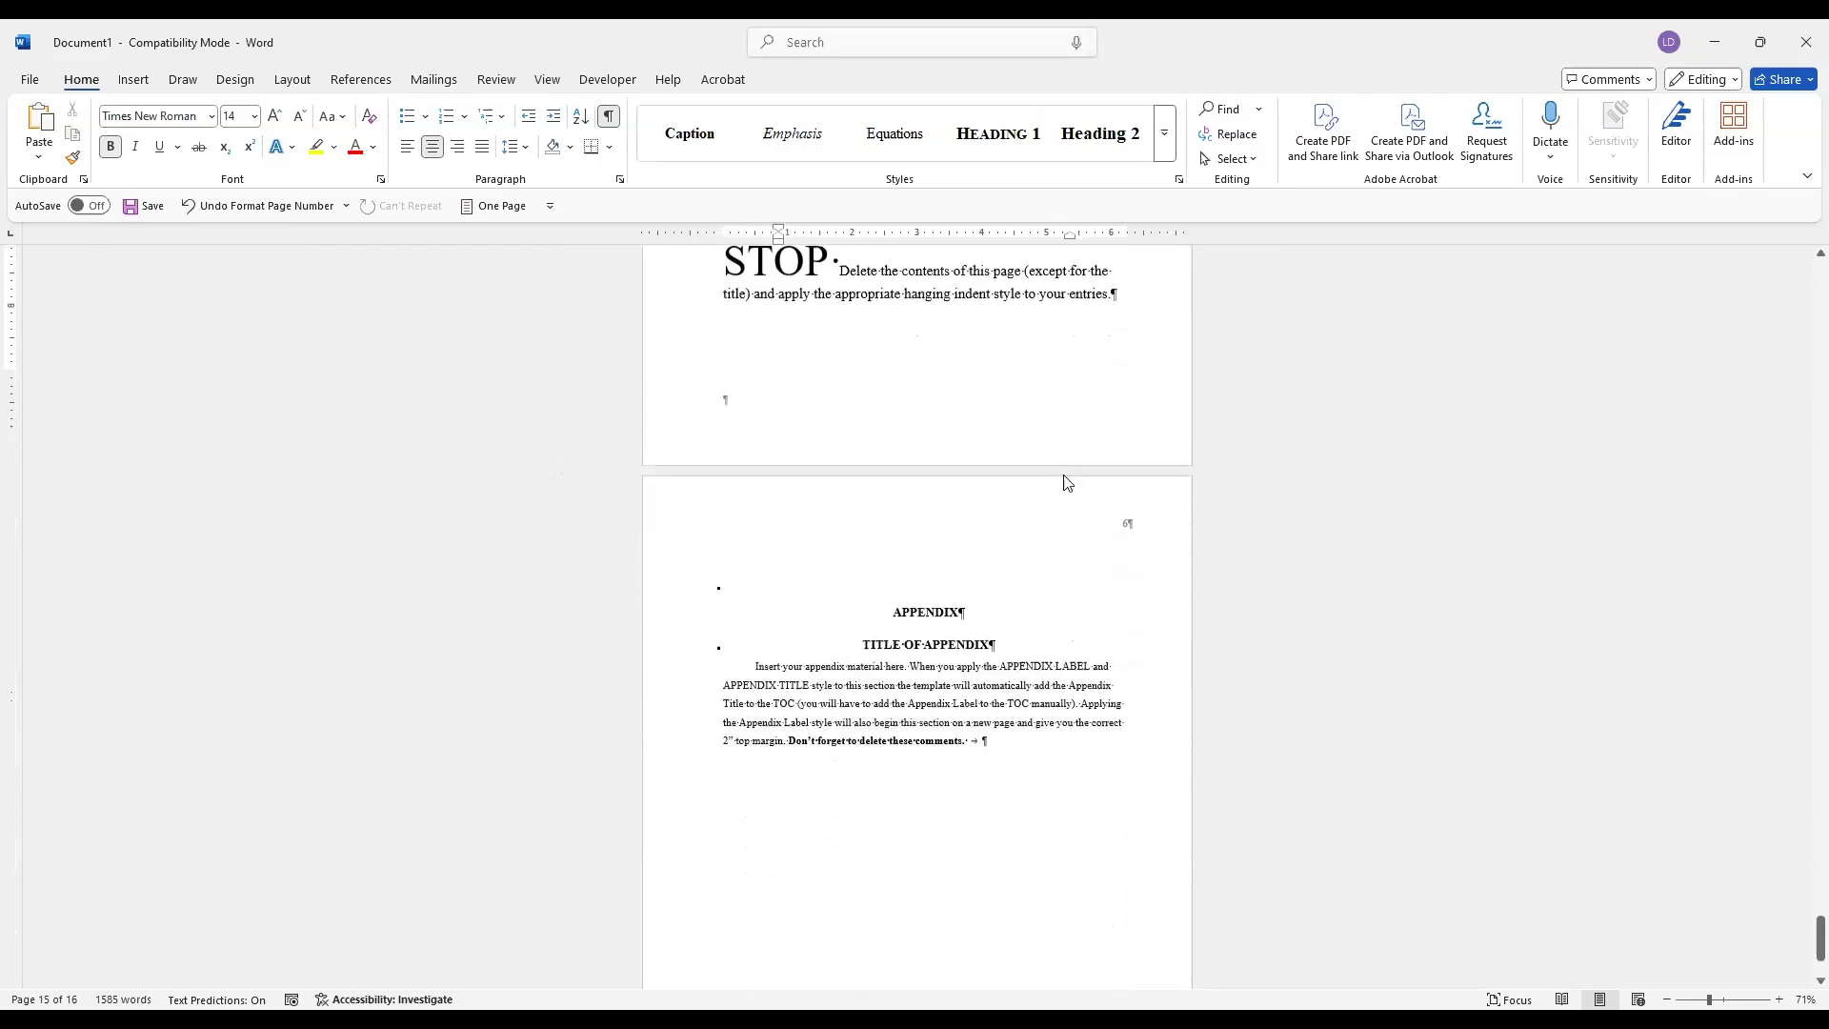